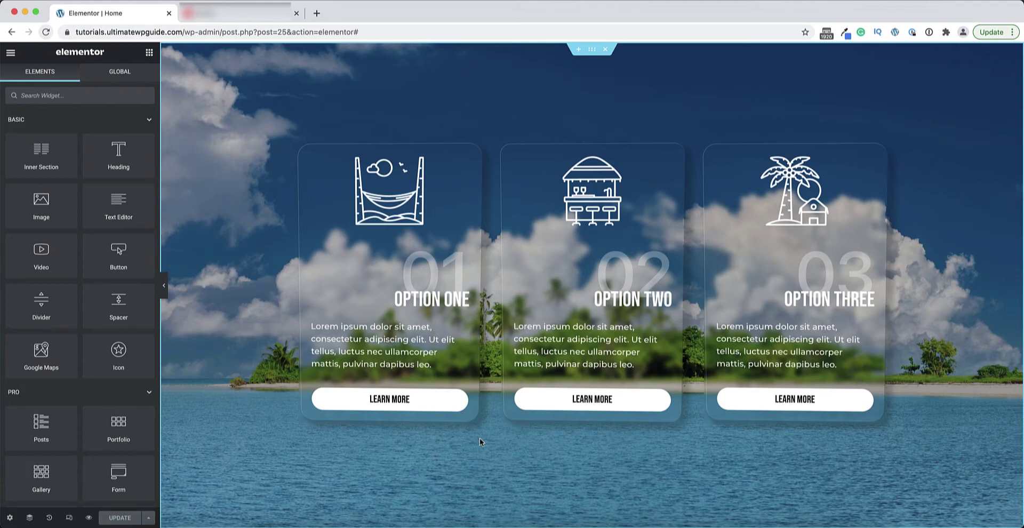
Add a new three-column section below the cards.
{"action": "scroll", "coordinate": [507, 451], "scroll_direction": "down", "scroll_amount": 3}
{"action": "left_click", "coordinate": [566, 437]}
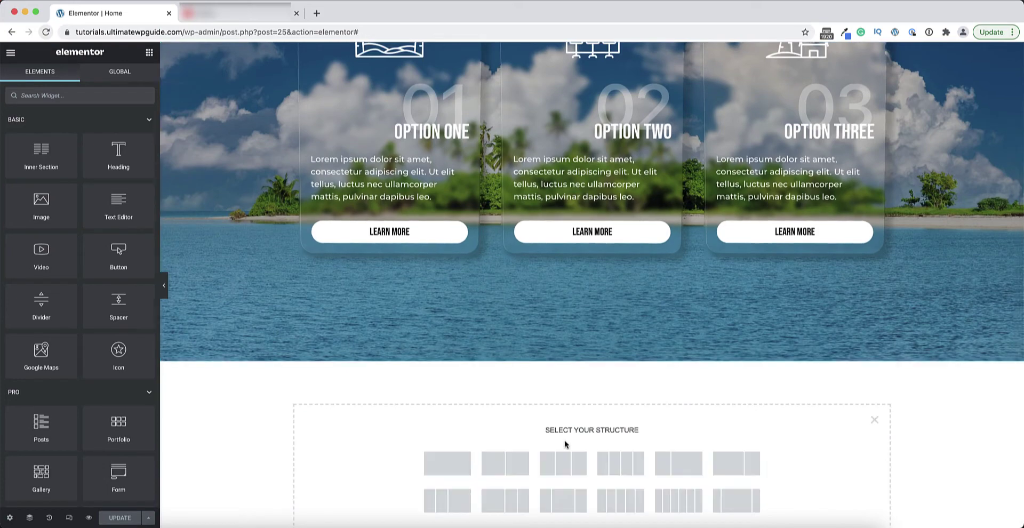
{"action": "scroll", "coordinate": [564, 441], "scroll_direction": "down", "scroll_amount": 1}
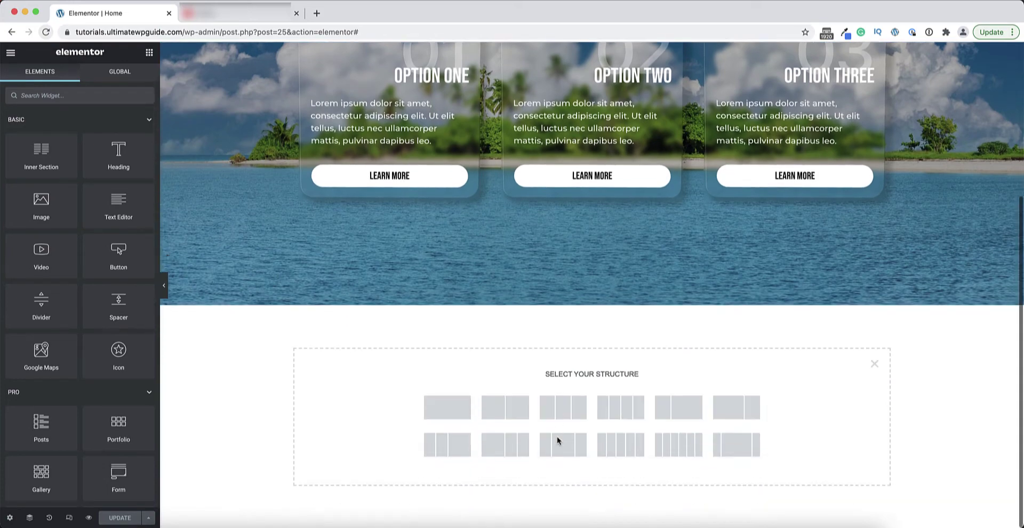
{"action": "left_click", "coordinate": [577, 407]}
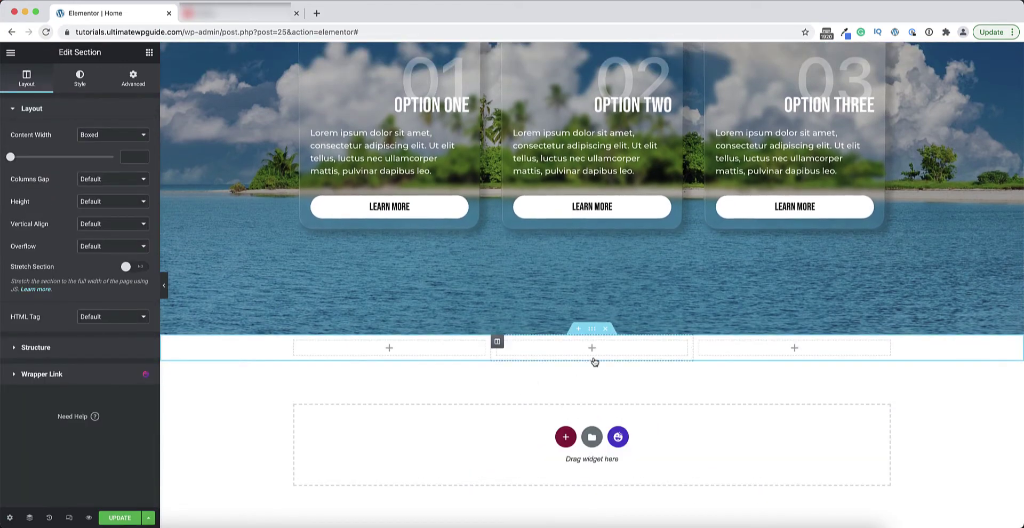
Set the section's height to Min Height of 100 VH.
{"action": "left_click", "coordinate": [112, 201]}
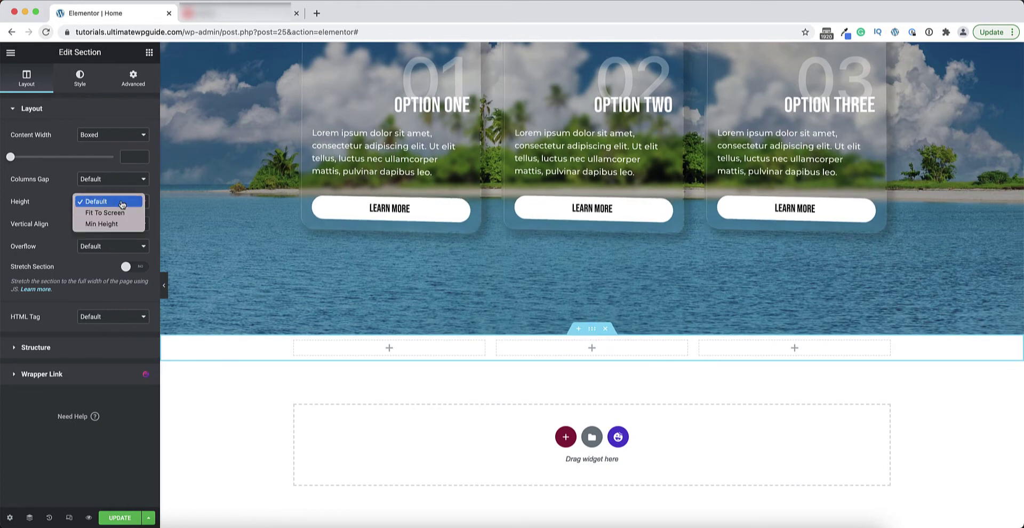
{"action": "left_click", "coordinate": [114, 224]}
{"action": "left_click", "coordinate": [133, 220]}
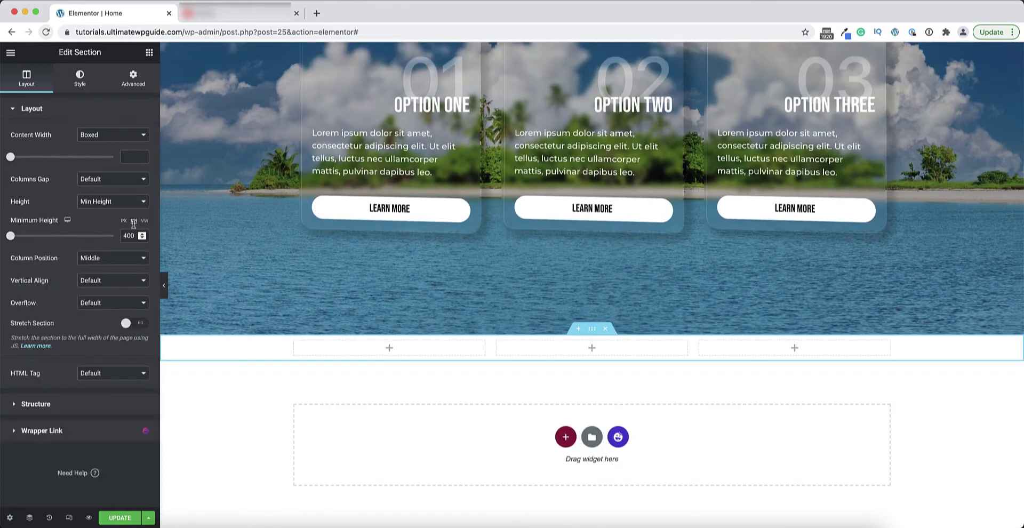
{"action": "double_click", "coordinate": [133, 235]}
{"action": "type", "text": "100"}
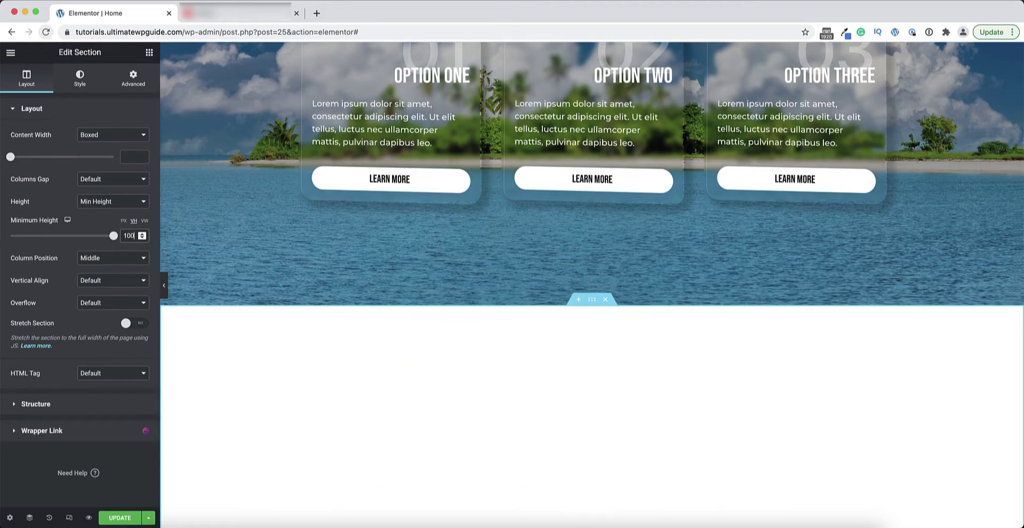
{"action": "scroll", "coordinate": [592, 393], "scroll_direction": "down", "scroll_amount": 5}
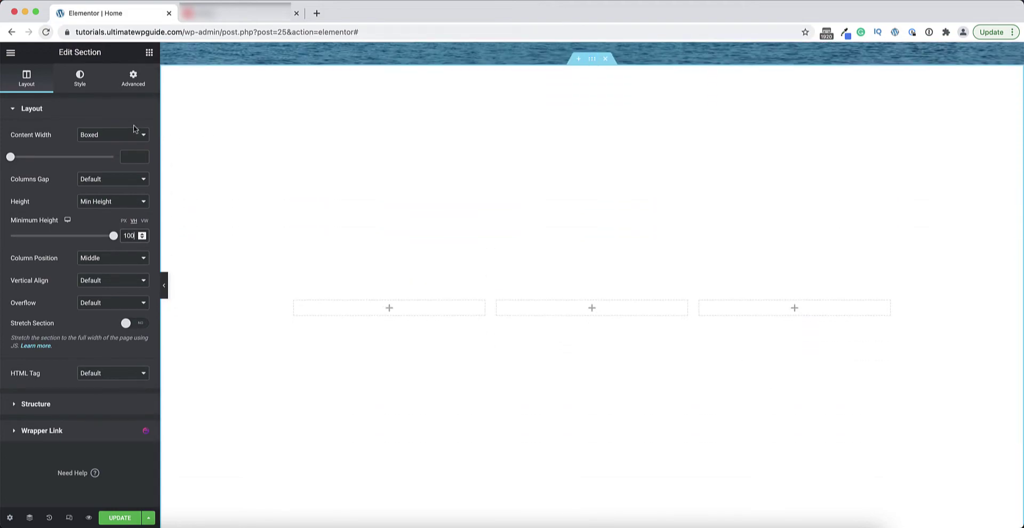
Give the section a Classic background using the uninhabited island photo.
{"action": "left_click", "coordinate": [79, 80]}
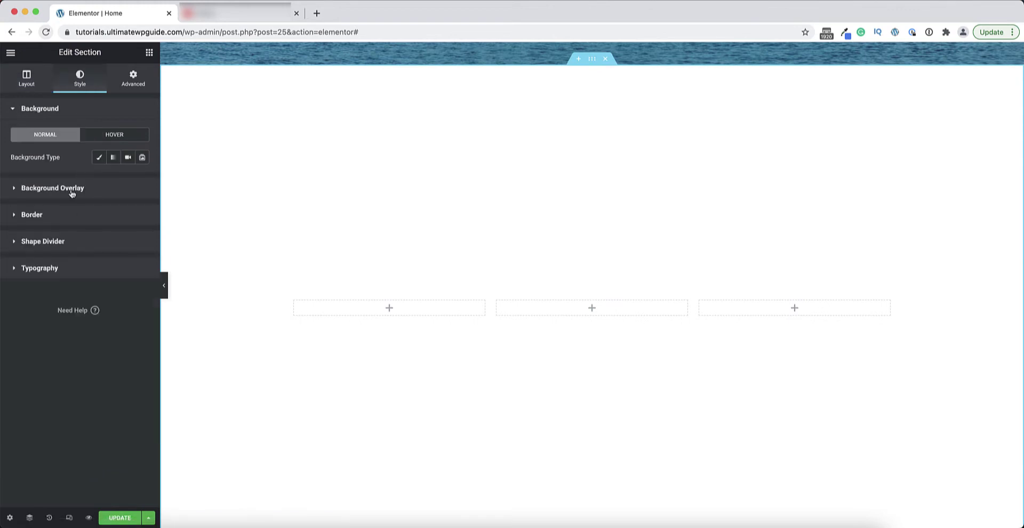
{"action": "left_click", "coordinate": [98, 157]}
{"action": "left_click", "coordinate": [81, 239]}
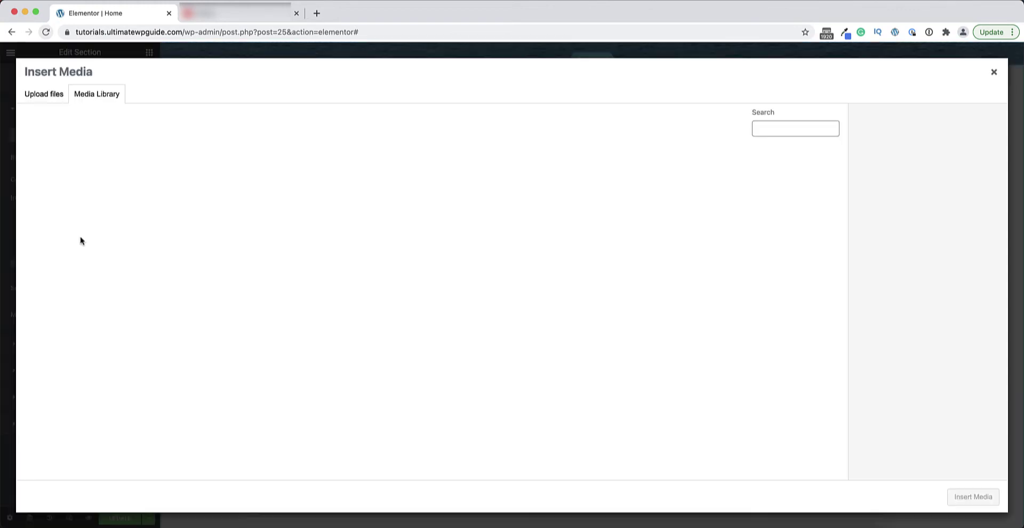
{"action": "left_click", "coordinate": [318, 203]}
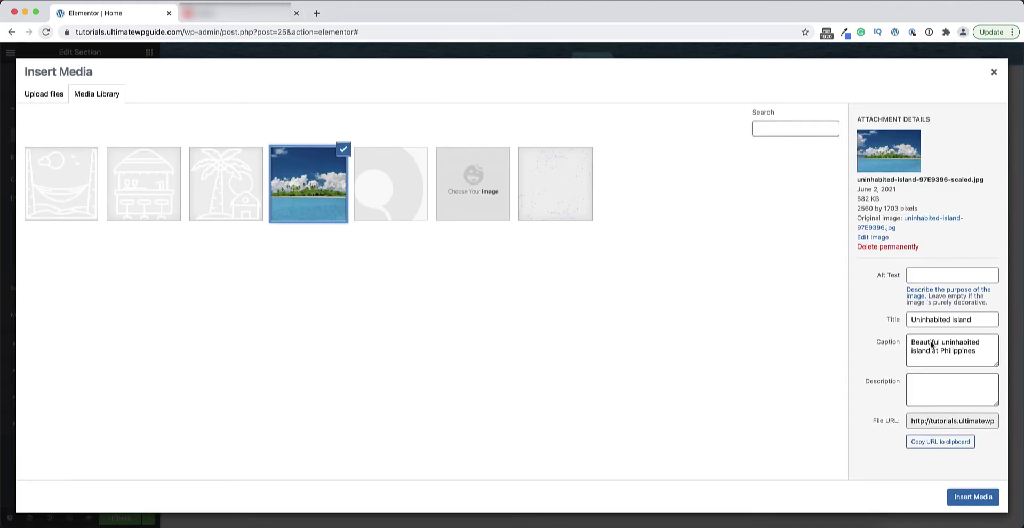
{"action": "left_click", "coordinate": [971, 497]}
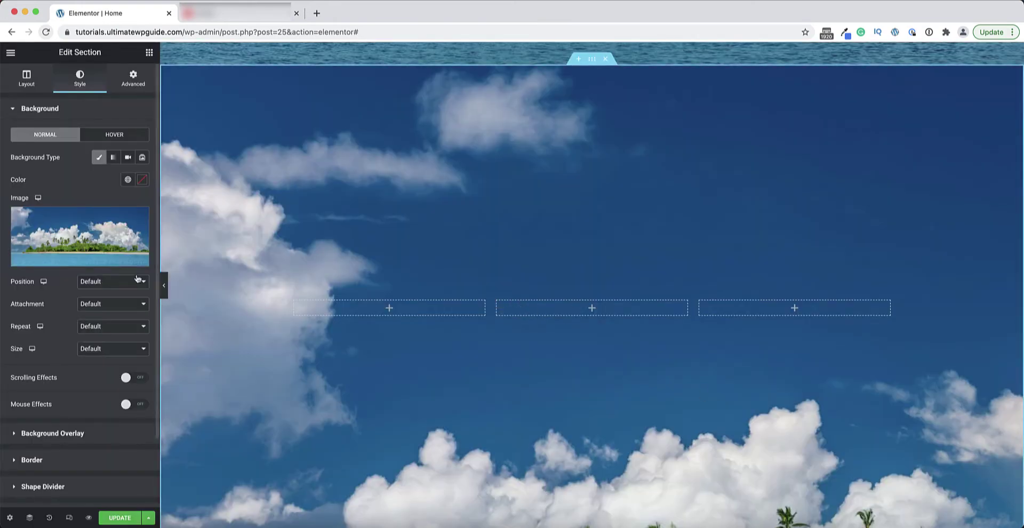
Set the background to Center Center, Scroll attachment, No-repeat and Cover size.
{"action": "left_click", "coordinate": [100, 287]}
{"action": "key", "text": "Escape"}
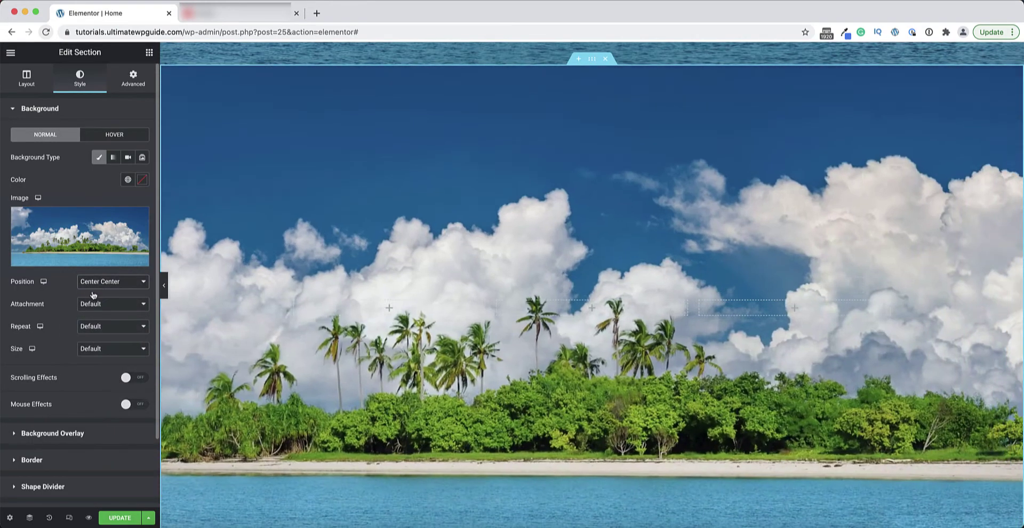
{"action": "left_click", "coordinate": [101, 303]}
{"action": "left_click", "coordinate": [102, 319]}
{"action": "scroll", "coordinate": [421, 350], "scroll_direction": "down", "scroll_amount": 3}
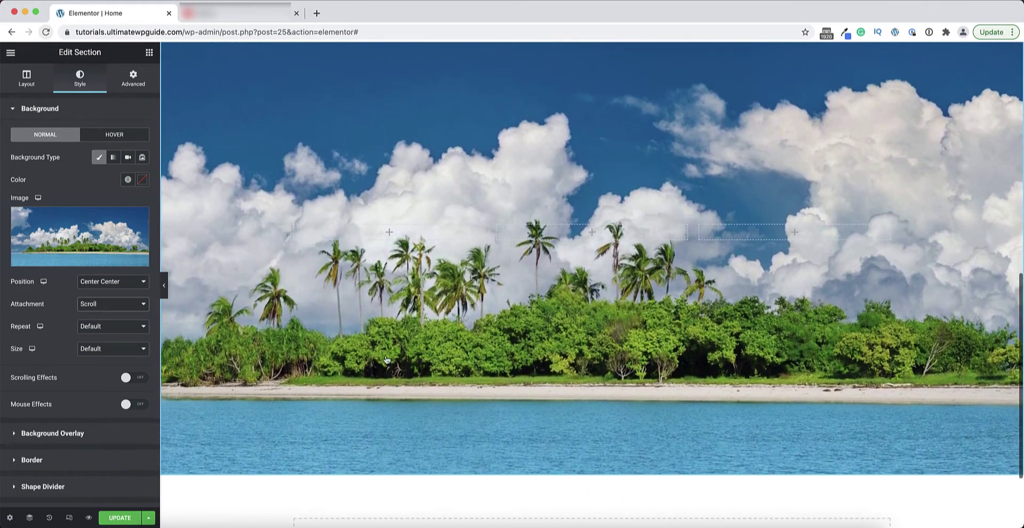
{"action": "left_click", "coordinate": [107, 328]}
{"action": "left_click", "coordinate": [106, 338]}
{"action": "left_click", "coordinate": [110, 350]}
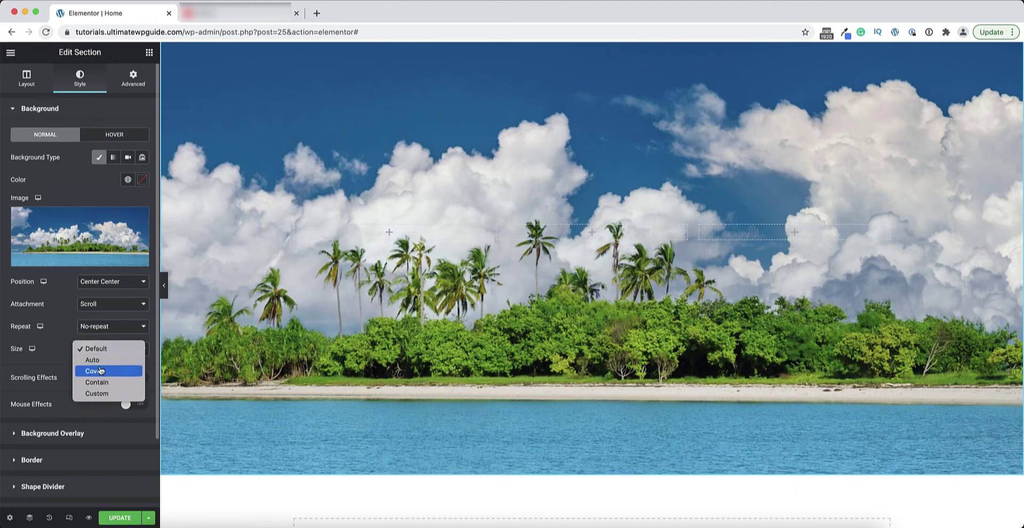
{"action": "left_click", "coordinate": [94, 371]}
{"action": "scroll", "coordinate": [571, 316], "scroll_direction": "up", "scroll_amount": 2}
{"action": "scroll", "coordinate": [571, 316], "scroll_direction": "up", "scroll_amount": 1}
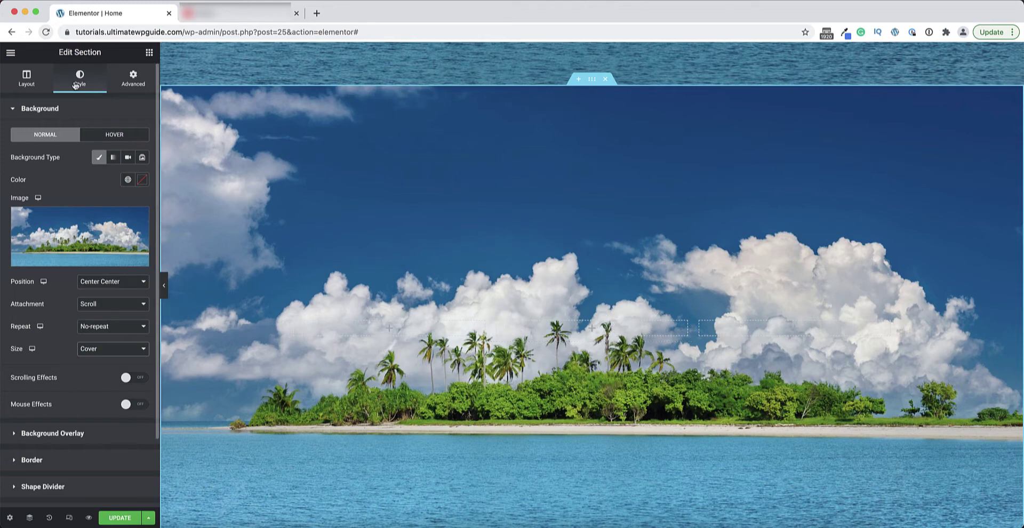
Drop an Inner Section into the middle column and delete its extra column.
{"action": "left_click", "coordinate": [149, 52]}
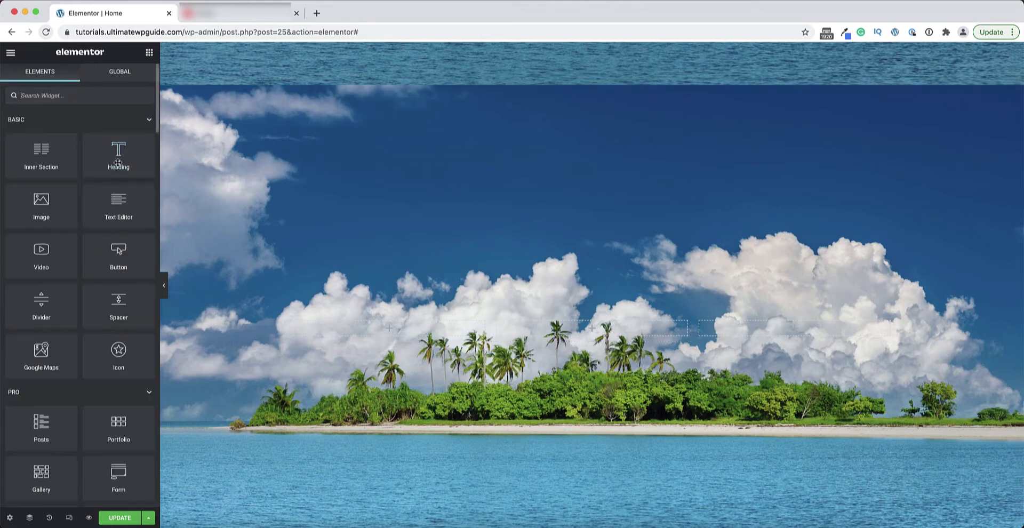
{"action": "left_click_drag", "start_coordinate": [41, 151], "coordinate": [600, 328]}
{"action": "right_click", "coordinate": [599, 322]}
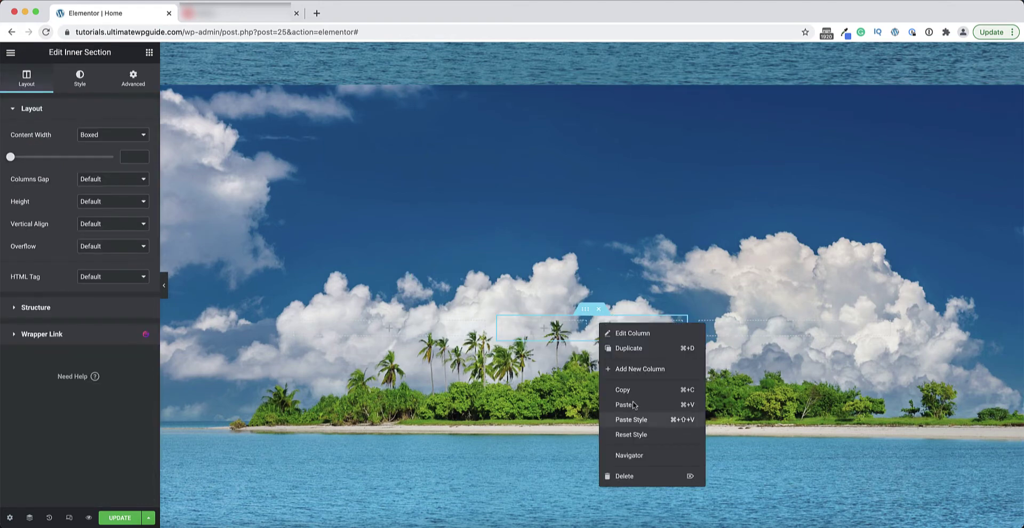
{"action": "left_click", "coordinate": [624, 476]}
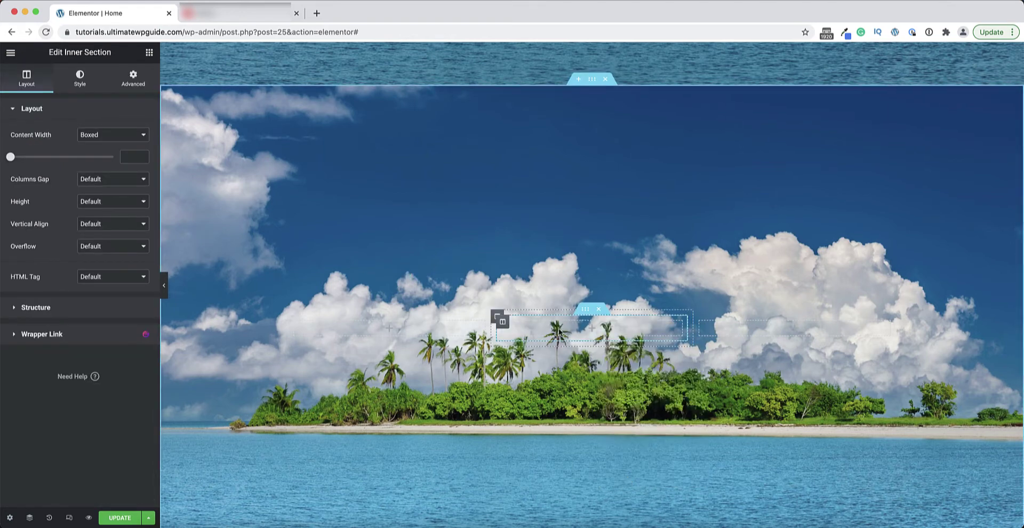
Give the remaining column a Classic white #FFFFFF background.
{"action": "left_click", "coordinate": [502, 320]}
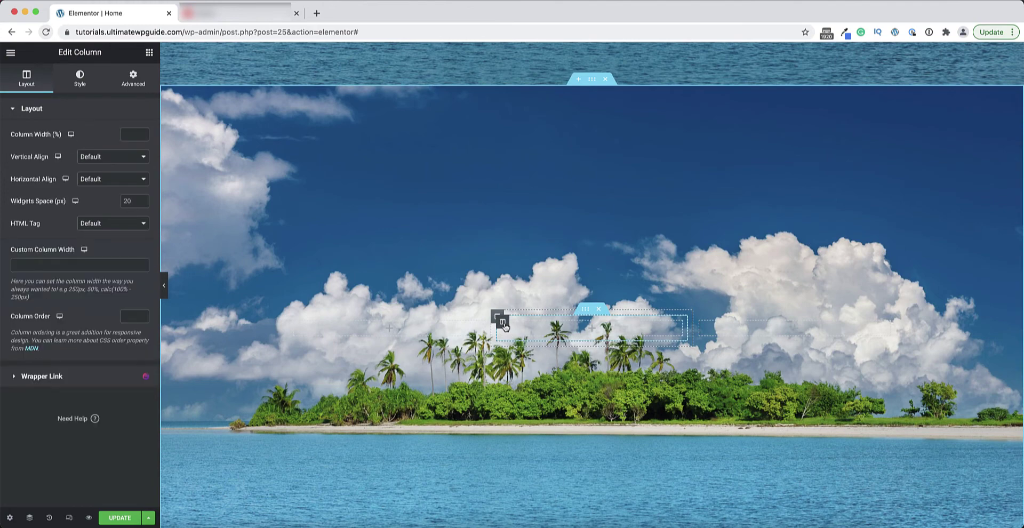
{"action": "left_click", "coordinate": [75, 75]}
{"action": "left_click", "coordinate": [113, 157]}
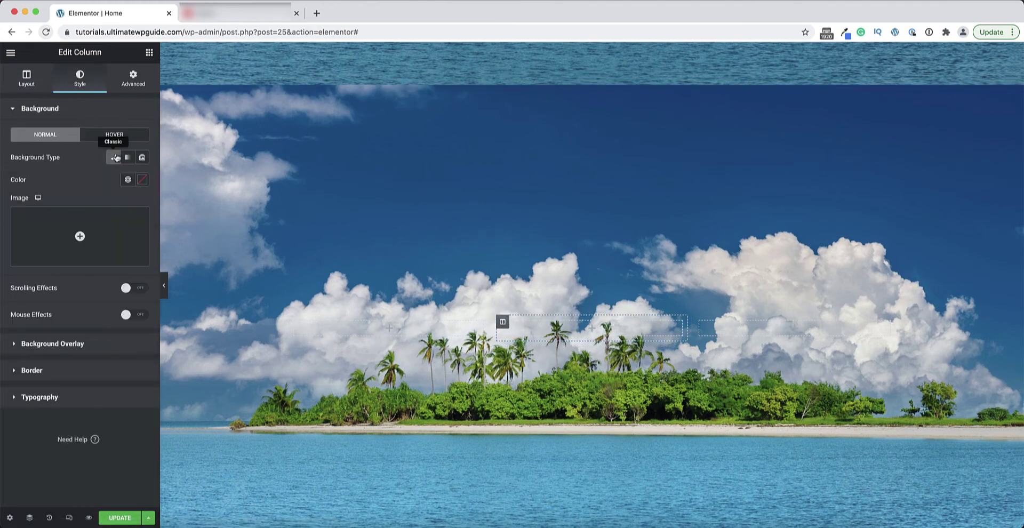
{"action": "left_click", "coordinate": [142, 179]}
{"action": "left_click_drag", "start_coordinate": [80, 308], "coordinate": [6, 213]}
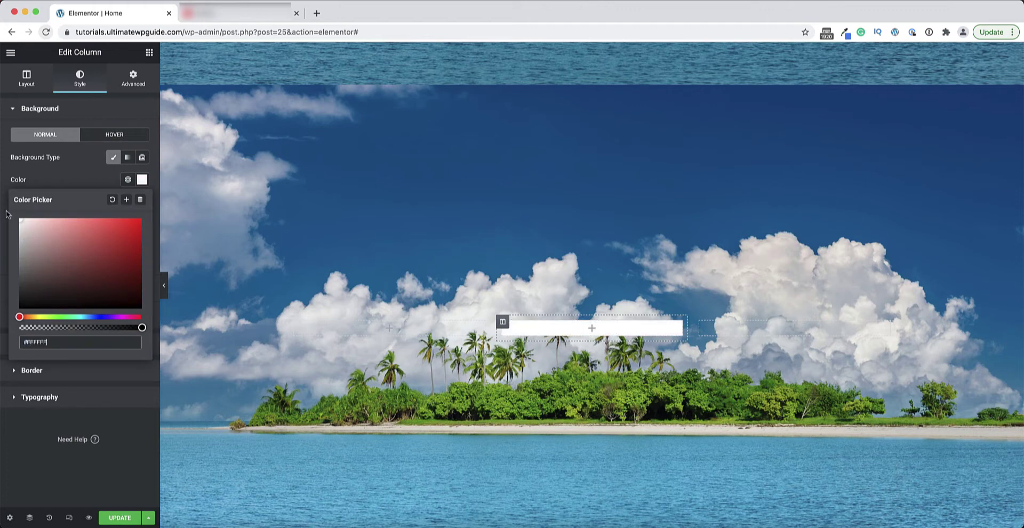
Set the column padding to 20 on every side.
{"action": "left_click", "coordinate": [131, 76]}
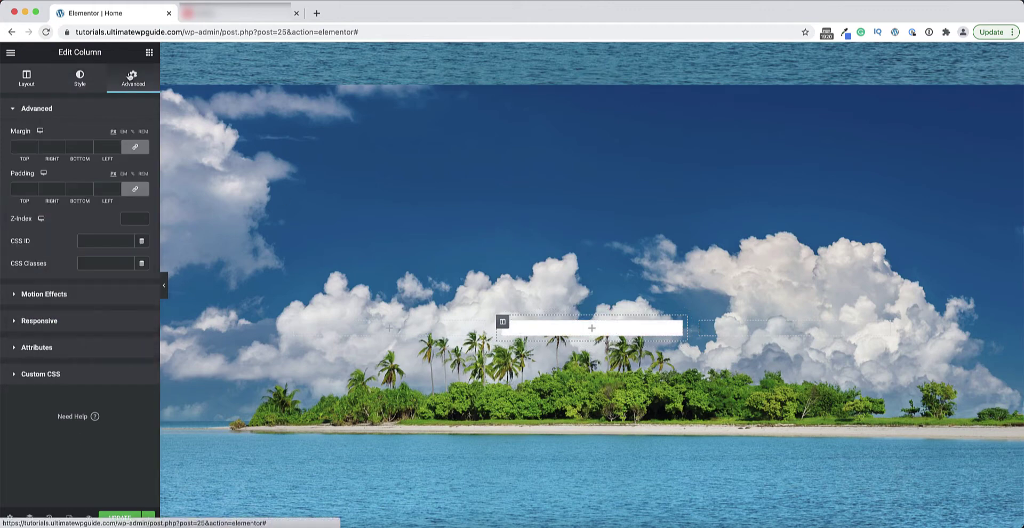
{"action": "left_click", "coordinate": [21, 189]}
{"action": "type", "text": "20"}
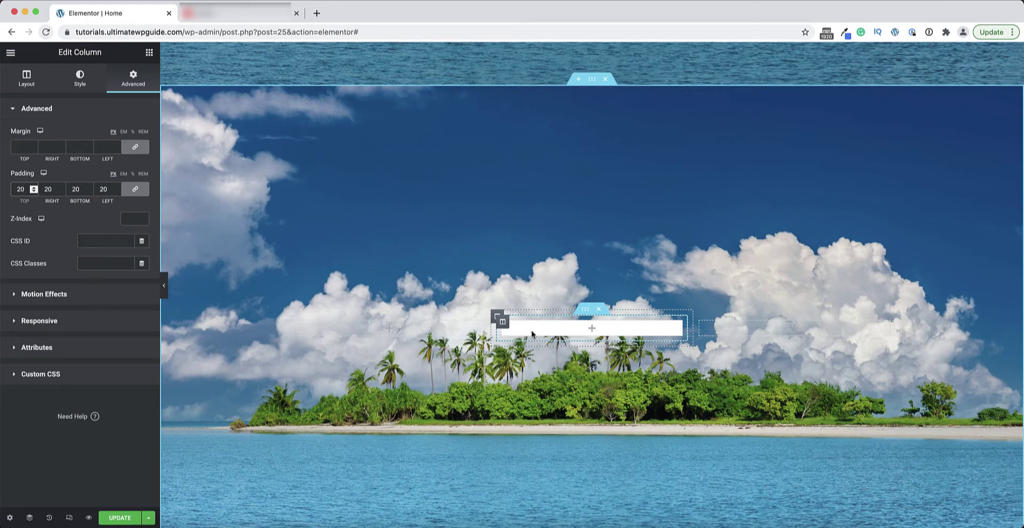
Add a star Icon widget and two stacked headings to the white column.
{"action": "left_click", "coordinate": [149, 52]}
{"action": "left_click_drag", "start_coordinate": [118, 357], "coordinate": [591, 328]}
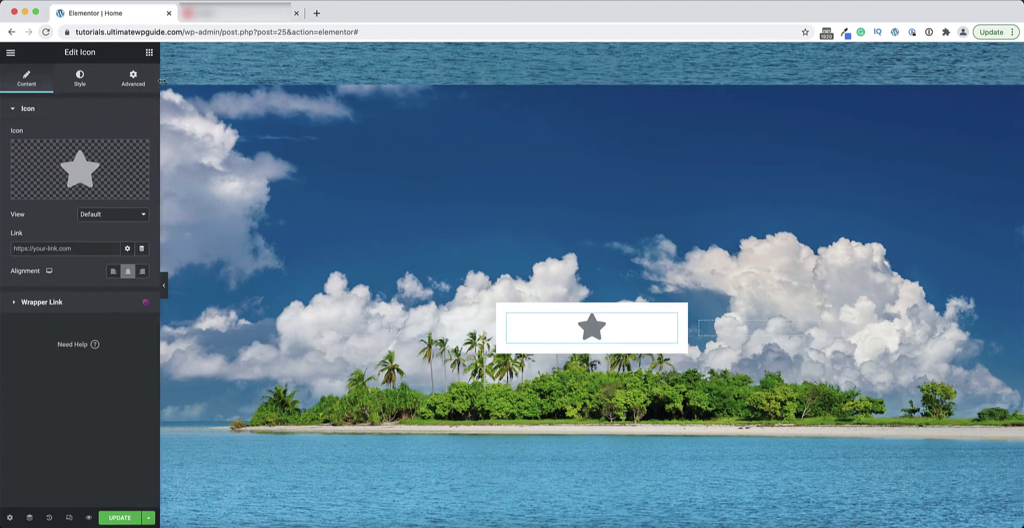
{"action": "left_click", "coordinate": [149, 53]}
{"action": "left_click_drag", "start_coordinate": [118, 155], "coordinate": [612, 331]}
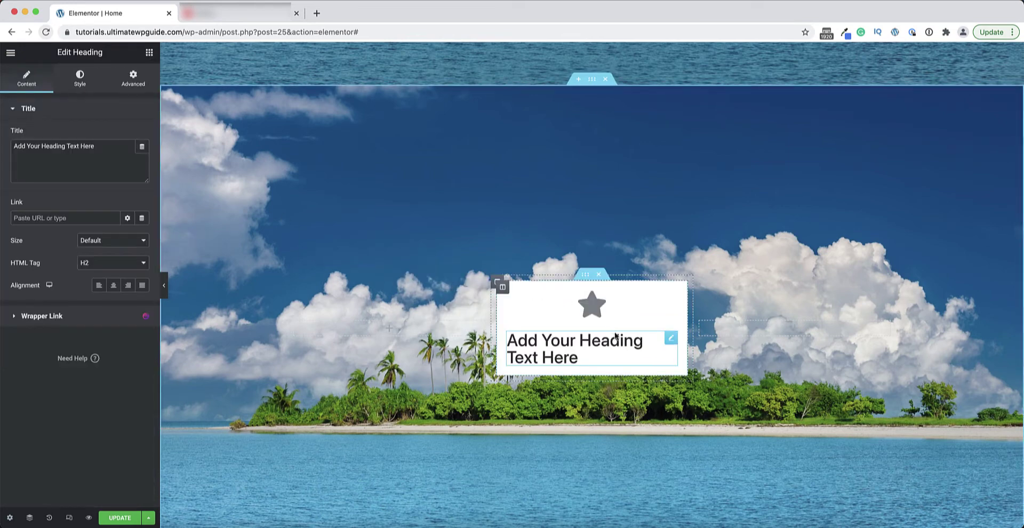
{"action": "right_click", "coordinate": [670, 340]}
{"action": "left_click", "coordinate": [702, 363]}
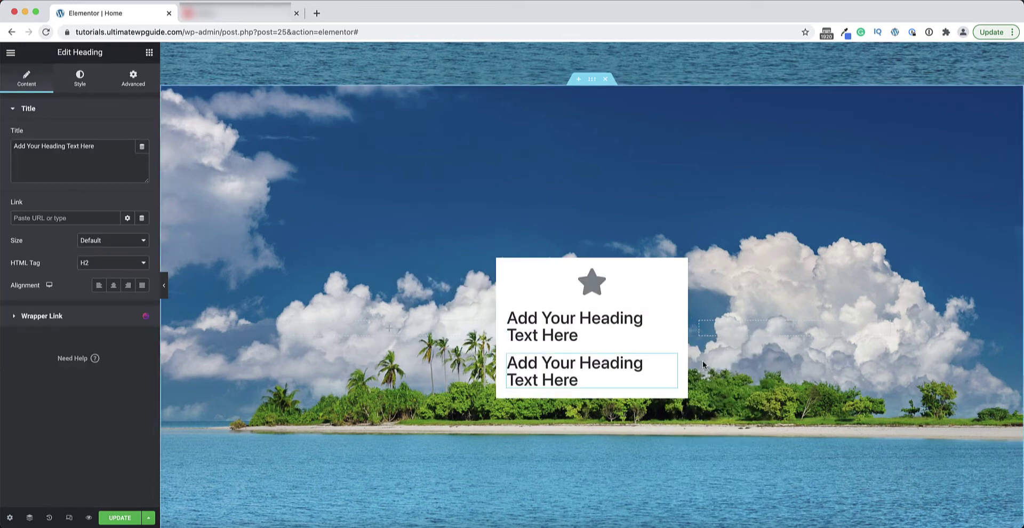
Add a Text Editor block and a Click here button below the headings.
{"action": "left_click", "coordinate": [149, 51]}
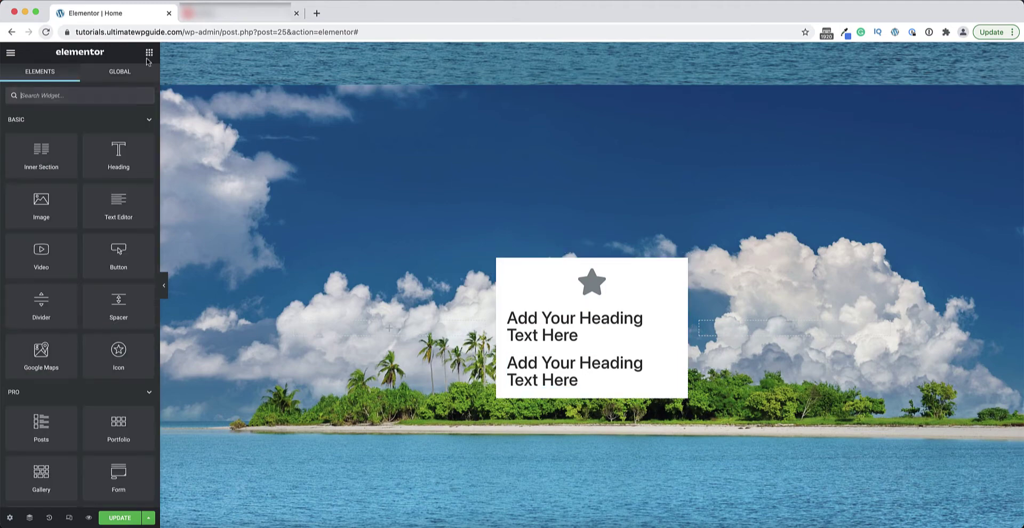
{"action": "left_click_drag", "start_coordinate": [112, 203], "coordinate": [604, 383]}
{"action": "left_click", "coordinate": [148, 51]}
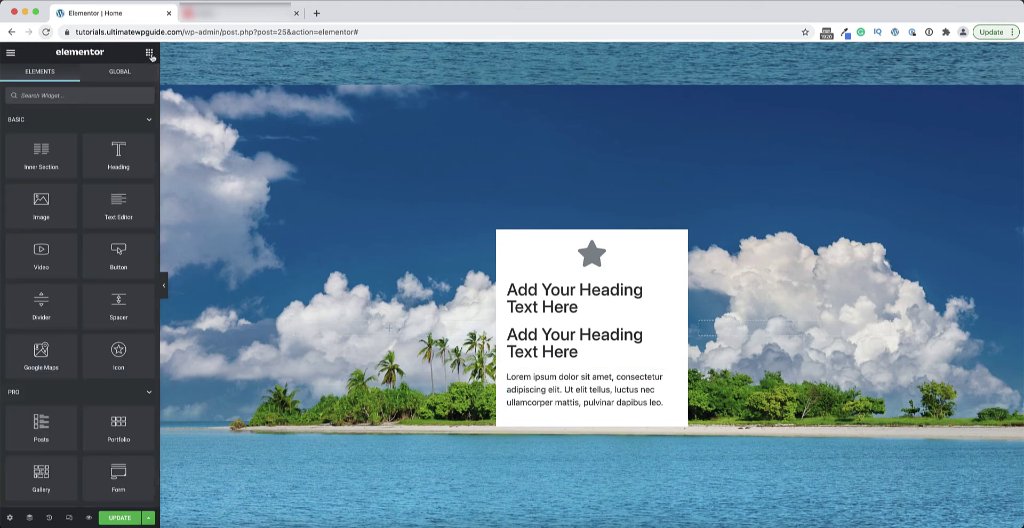
{"action": "left_click_drag", "start_coordinate": [119, 253], "coordinate": [578, 414]}
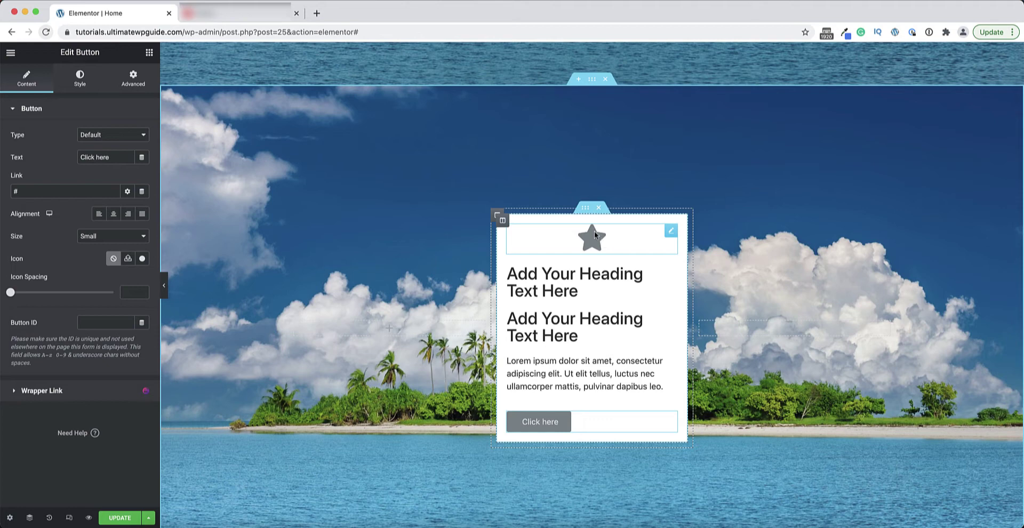
Lower the card column's background alpha to semi-transparent white #FFFFFF99.
{"action": "left_click", "coordinate": [503, 221]}
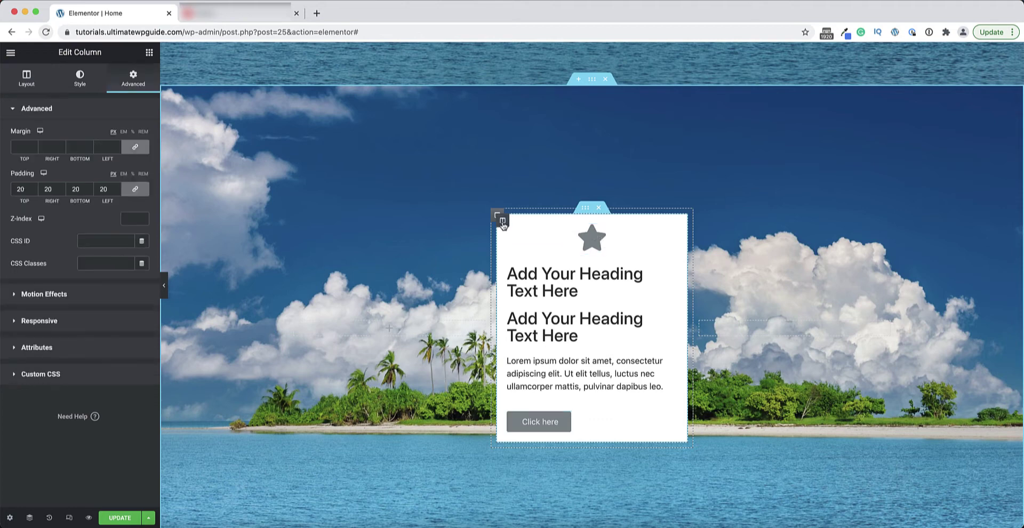
{"action": "left_click", "coordinate": [80, 80]}
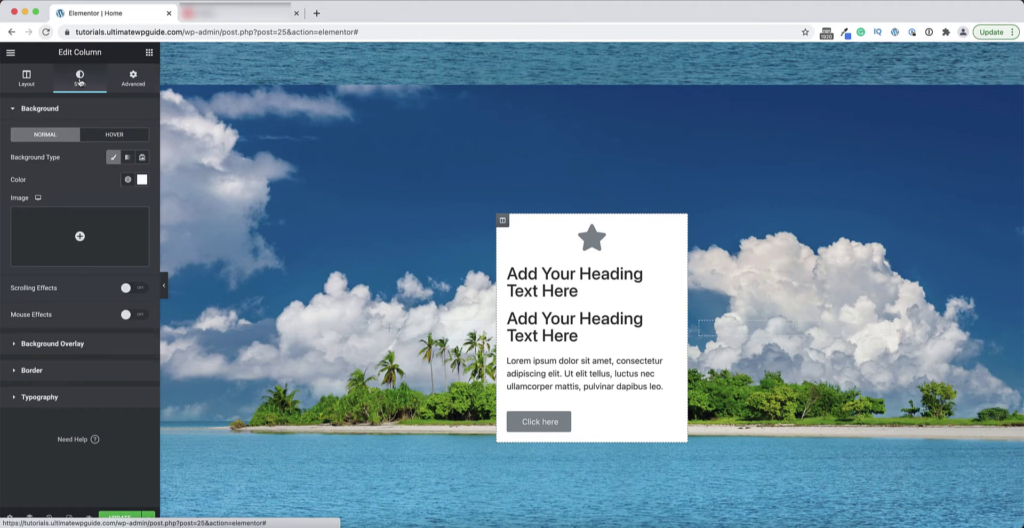
{"action": "left_click", "coordinate": [141, 180]}
{"action": "key", "text": "ctrl+c"}
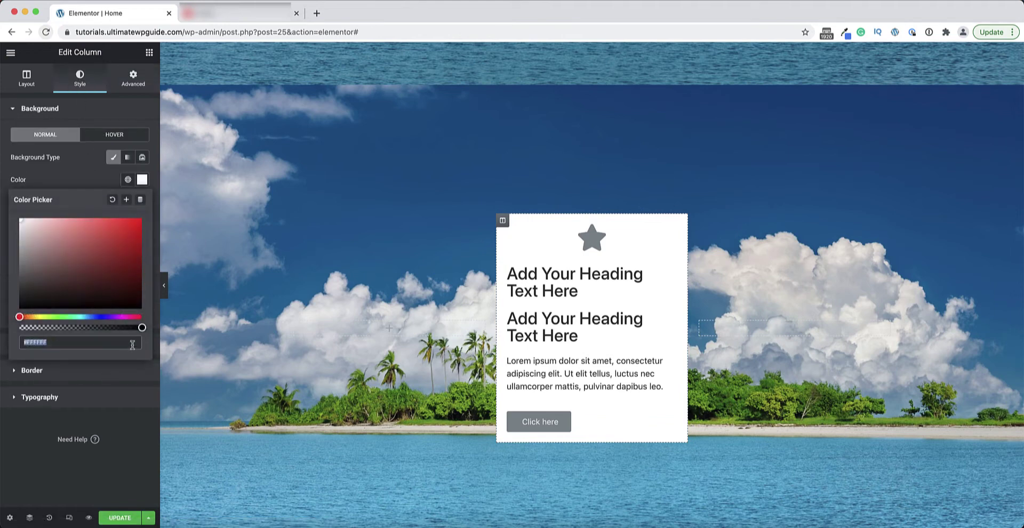
{"action": "left_click_drag", "start_coordinate": [142, 327], "coordinate": [88, 328]}
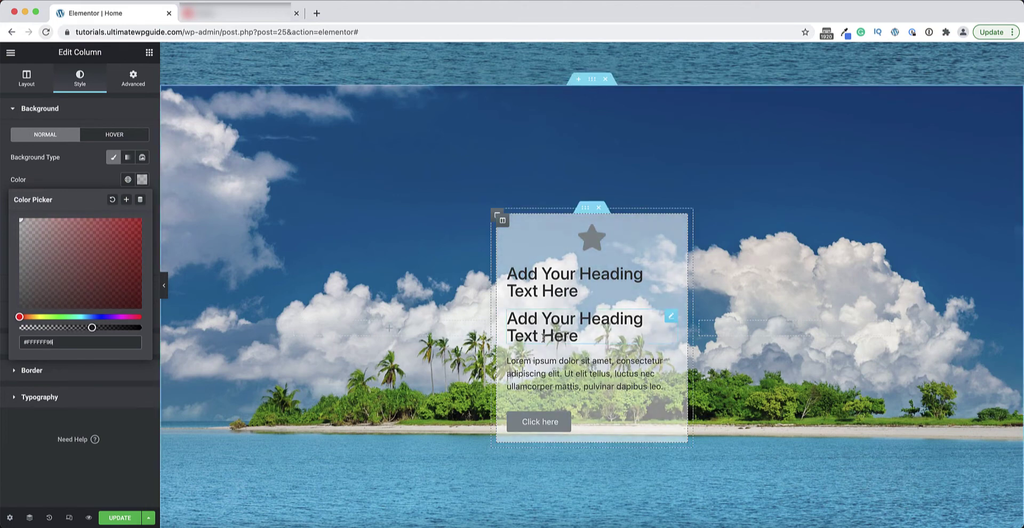
{"action": "scroll", "coordinate": [593, 171], "scroll_direction": "down", "scroll_amount": 3}
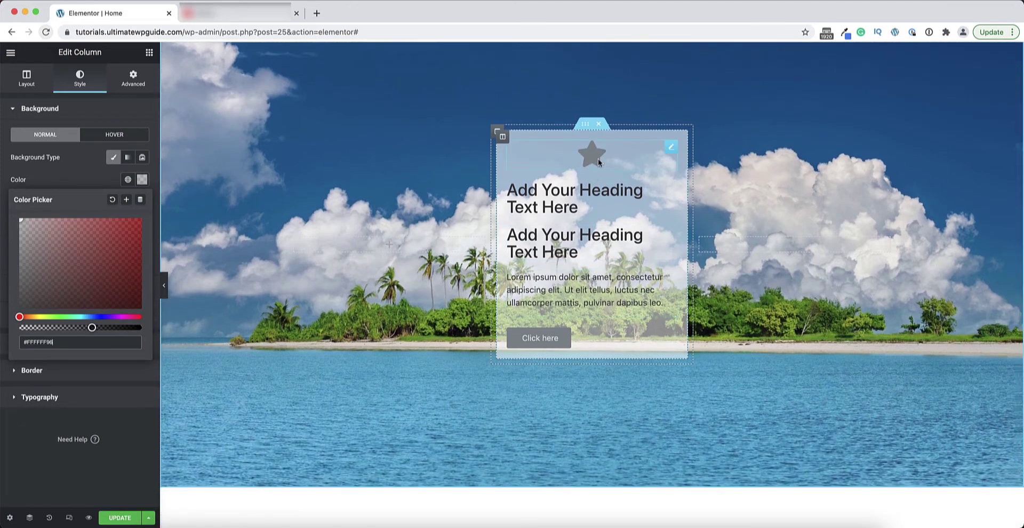
Replace the star icon with the uploaded hammock.svg image.
{"action": "left_click", "coordinate": [670, 148]}
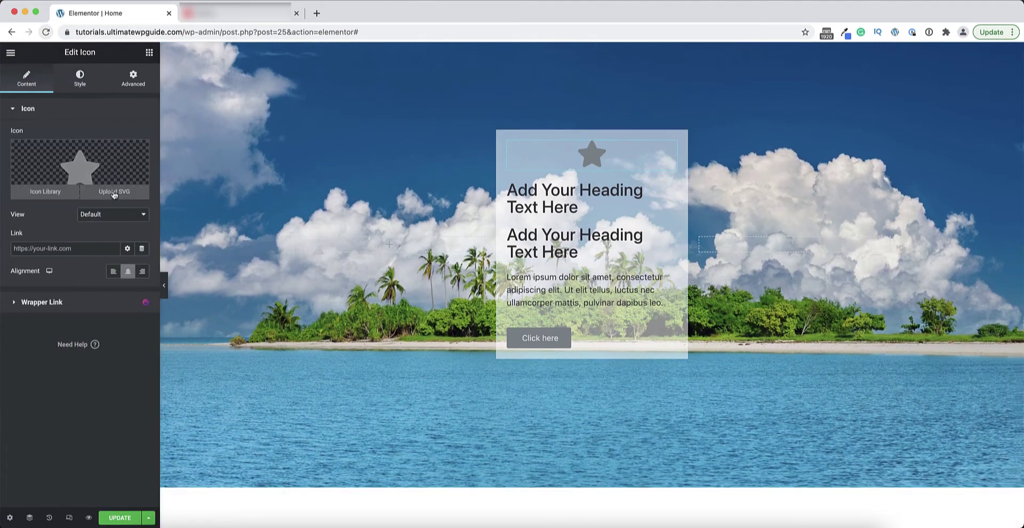
{"action": "left_click", "coordinate": [116, 193]}
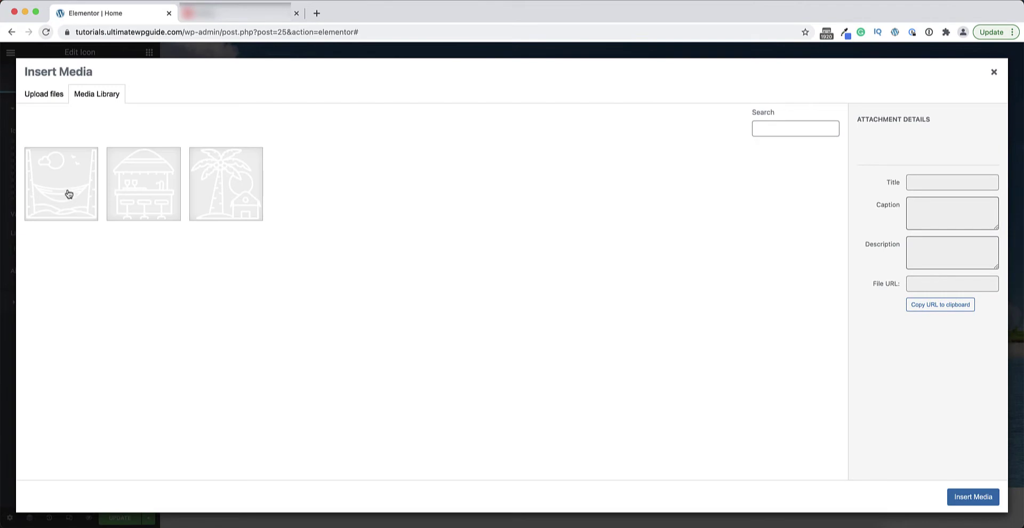
{"action": "left_click", "coordinate": [65, 192]}
{"action": "left_click", "coordinate": [972, 497]}
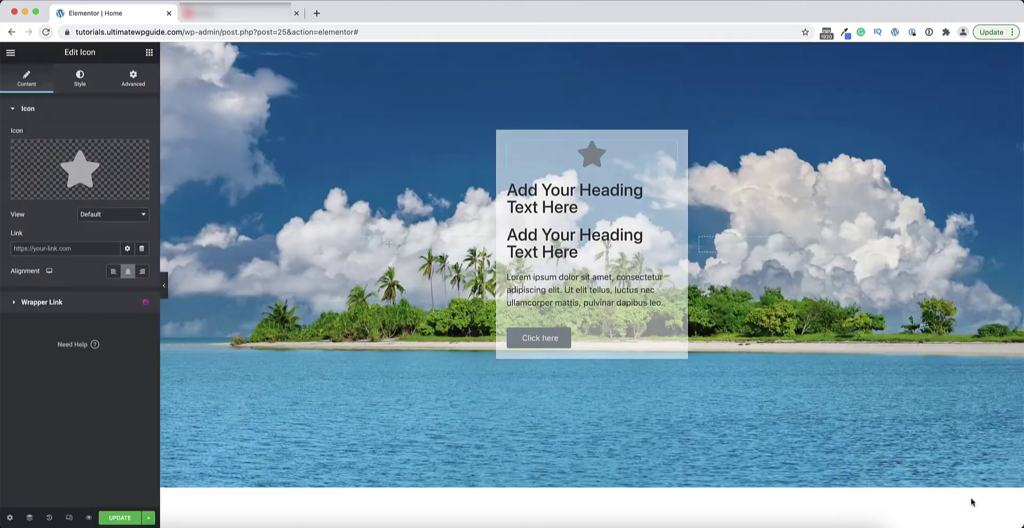
Set the hammock icon's size to 120.
{"action": "left_click", "coordinate": [671, 181]}
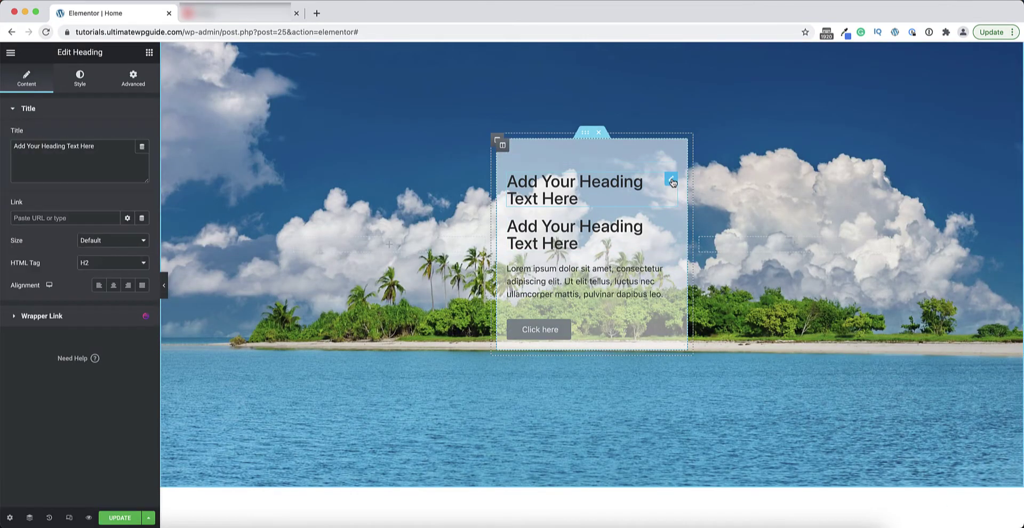
{"action": "left_click", "coordinate": [671, 146]}
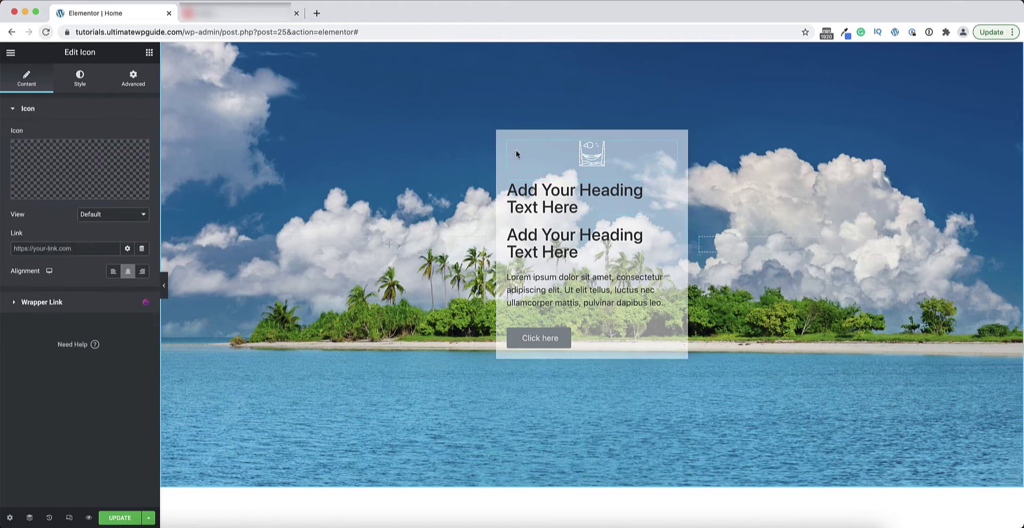
{"action": "left_click", "coordinate": [80, 77]}
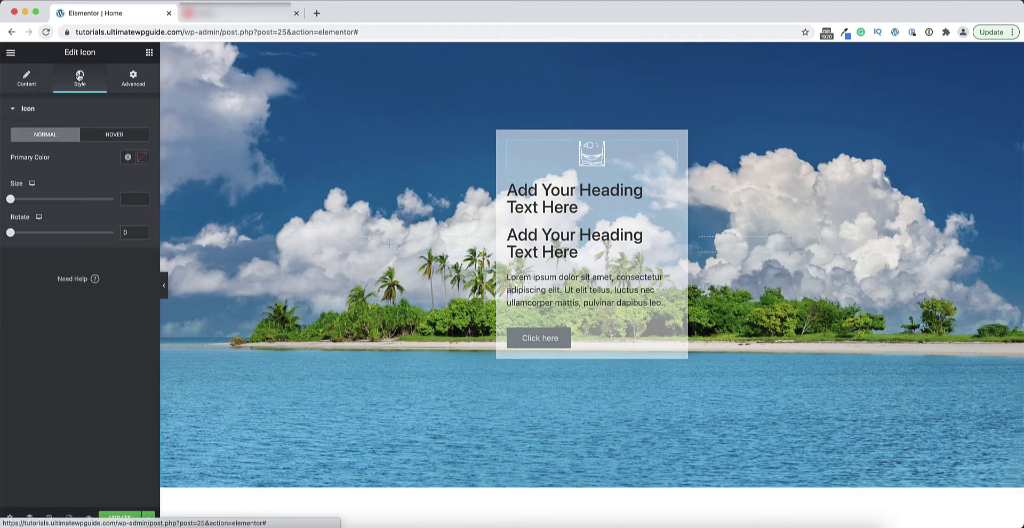
{"action": "left_click", "coordinate": [131, 199]}
{"action": "type", "text": "120"}
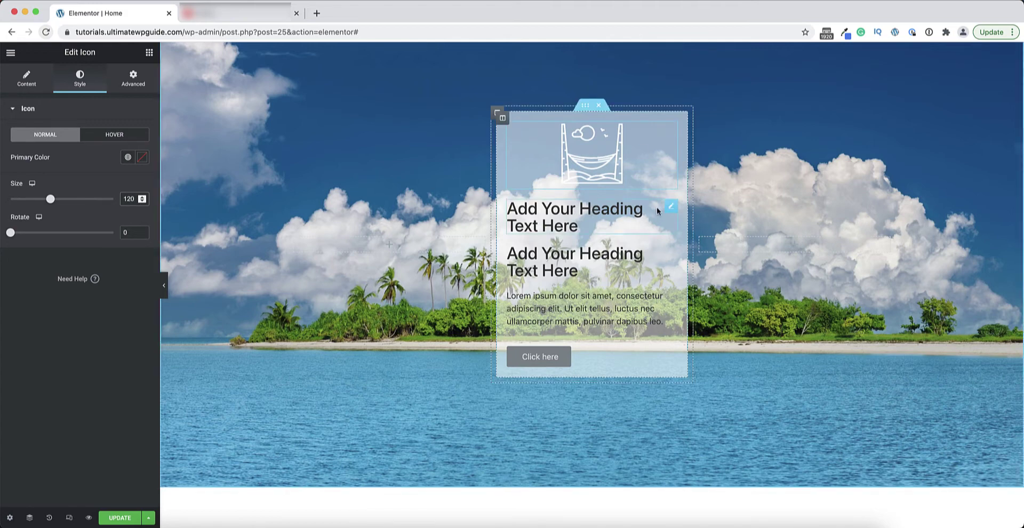
Change the first heading's title to 01.
{"action": "left_click", "coordinate": [671, 208]}
{"action": "left_click_drag", "start_coordinate": [96, 147], "coordinate": [2, 143]}
{"action": "type", "text": "01"}
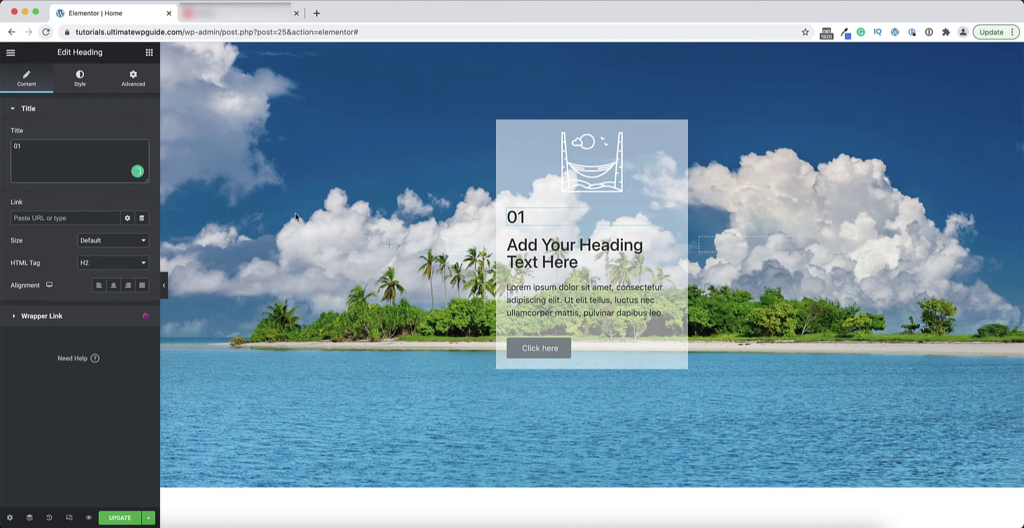
Retitle the second heading OPTION ONE and right-align it.
{"action": "left_click", "coordinate": [671, 241]}
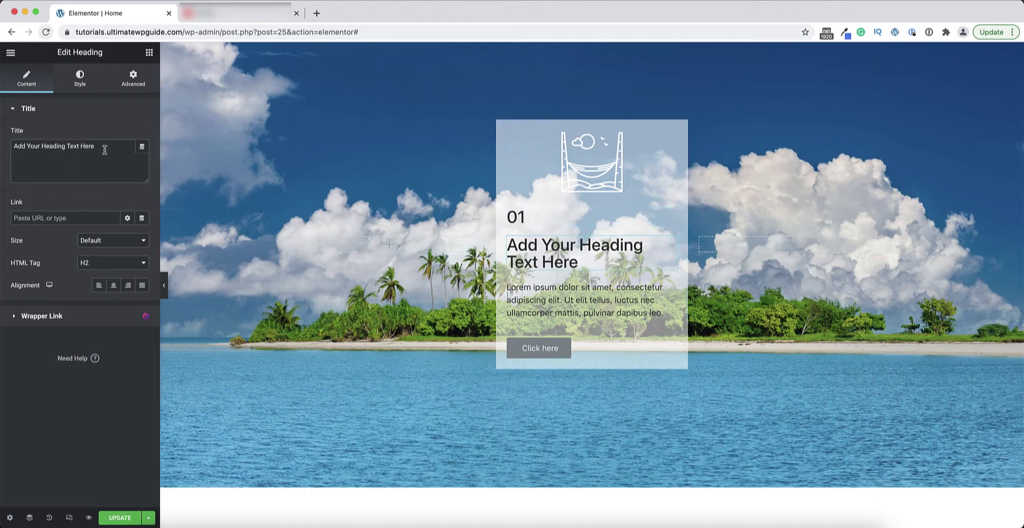
{"action": "left_click_drag", "start_coordinate": [105, 149], "coordinate": [3, 144]}
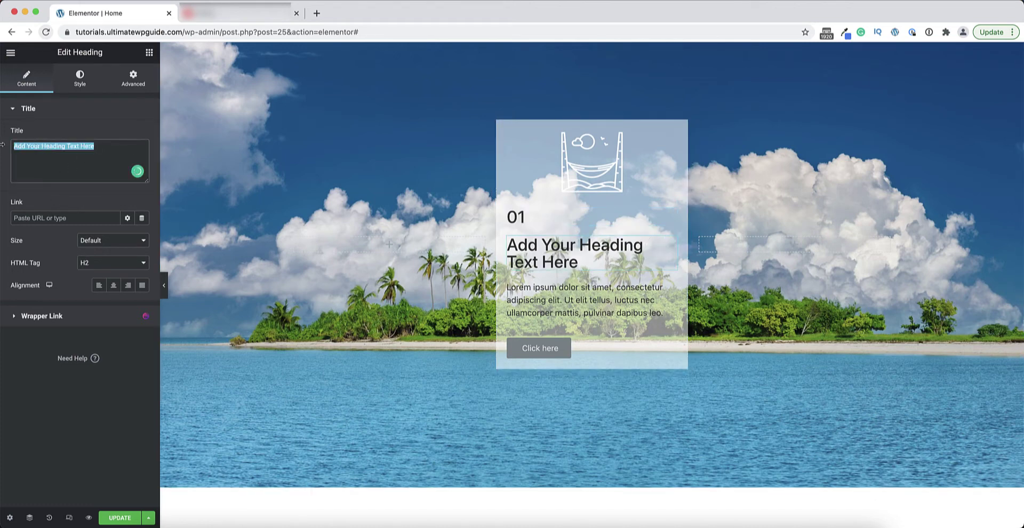
{"action": "type", "text": "OP-TION"}
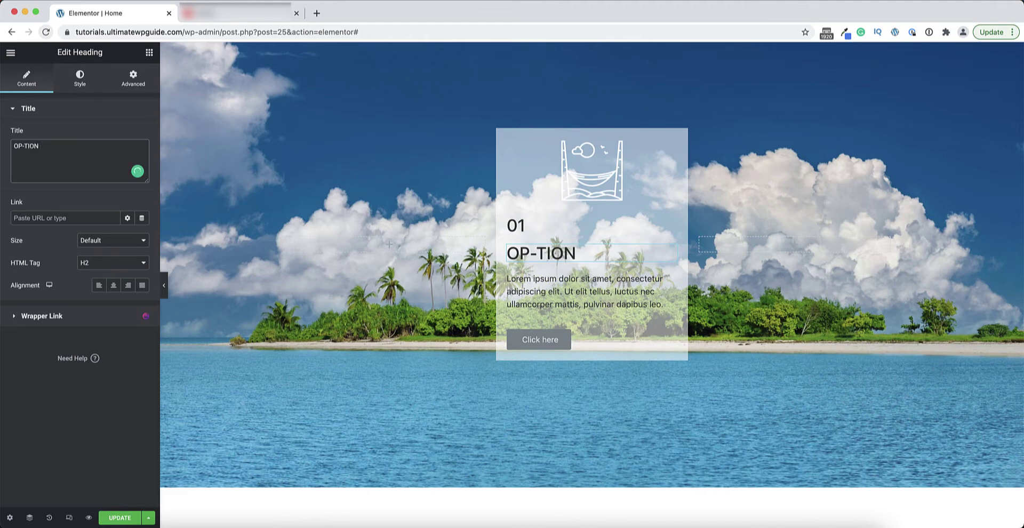
{"action": "key", "text": "BackSpace"}
{"action": "key", "text": "BackSpace"}
{"action": "key", "text": "BackSpace"}
{"action": "type", "text": "ION ONE"}
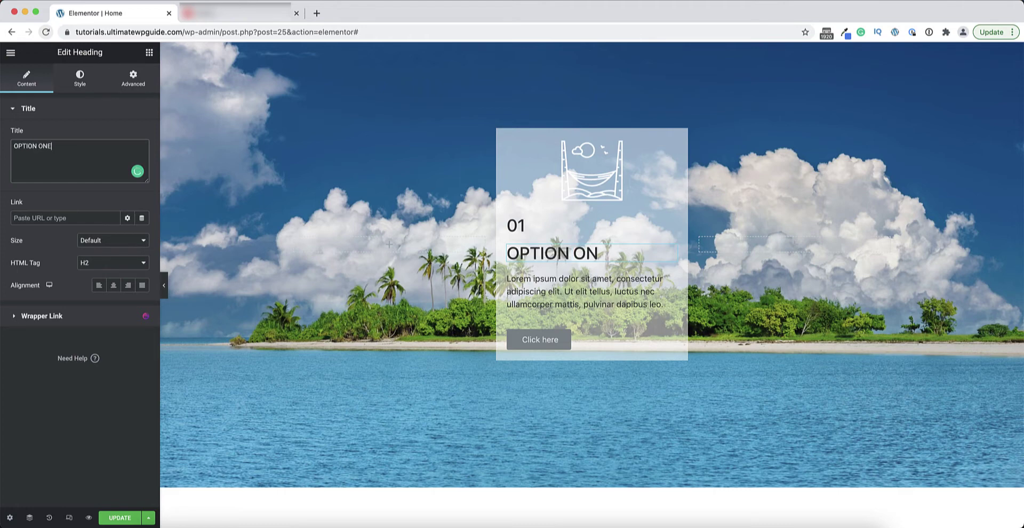
{"action": "left_click", "coordinate": [128, 286]}
{"action": "left_click", "coordinate": [672, 225]}
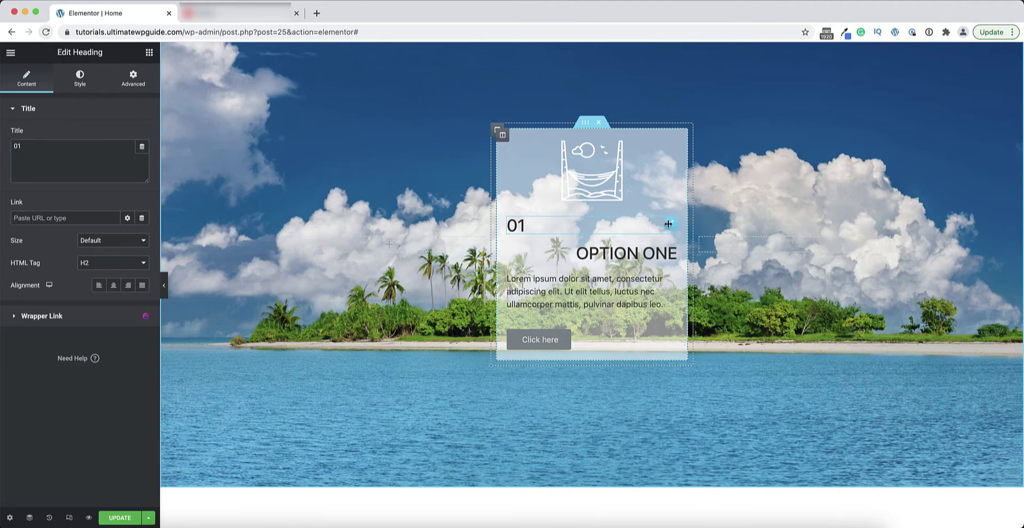
Right-align the 01 heading and colour it translucent white #FFFFFF59.
{"action": "left_click", "coordinate": [128, 285]}
{"action": "left_click", "coordinate": [77, 83]}
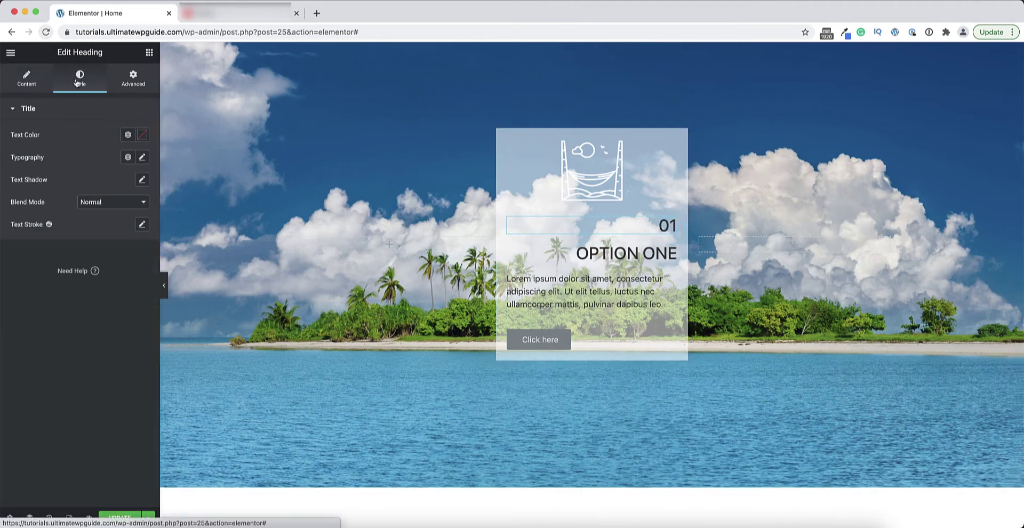
{"action": "left_click", "coordinate": [141, 135]}
{"action": "key", "text": "ctrl+v"}
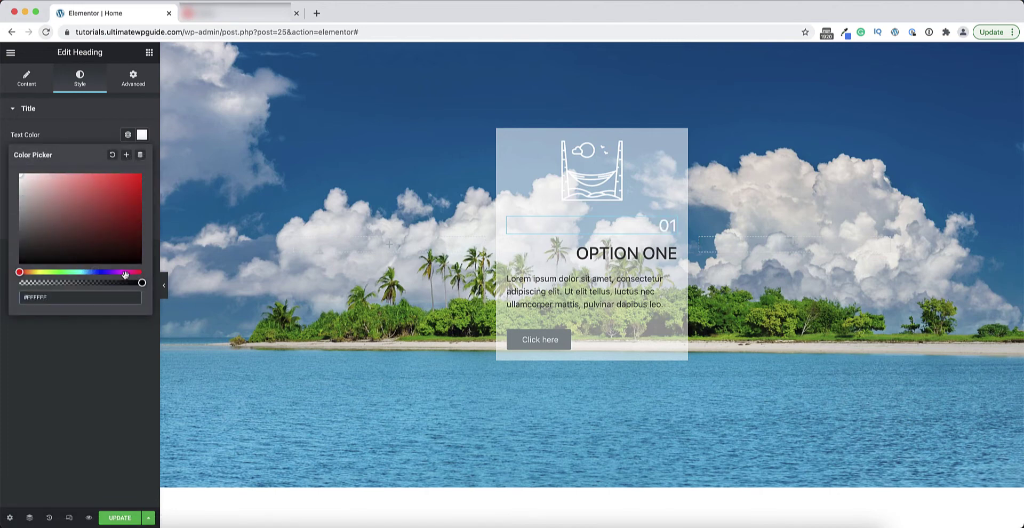
{"action": "left_click_drag", "start_coordinate": [142, 283], "coordinate": [72, 283]}
{"action": "left_click", "coordinate": [82, 132]}
Set the 01 heading's typography size to 120.
{"action": "left_click", "coordinate": [142, 158]}
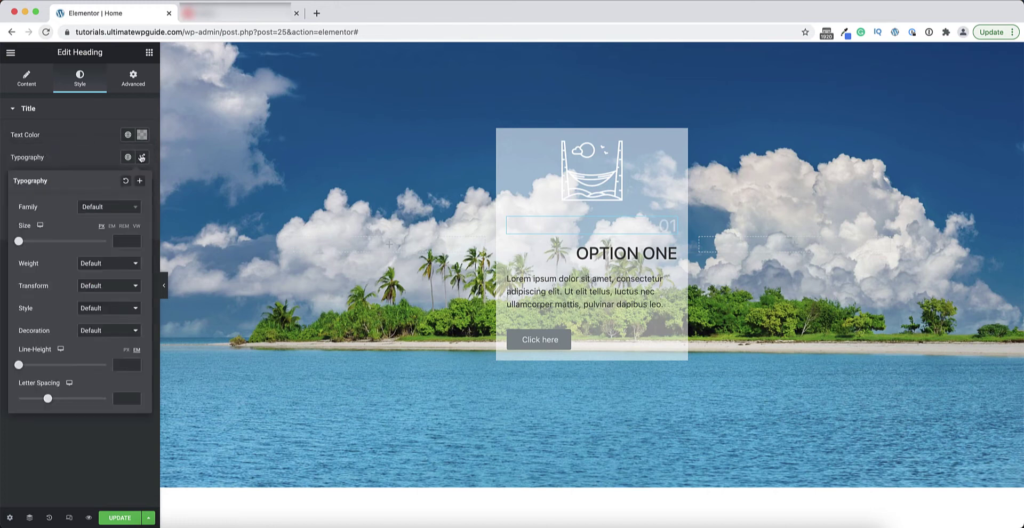
{"action": "left_click", "coordinate": [120, 242]}
{"action": "type", "text": "40"}
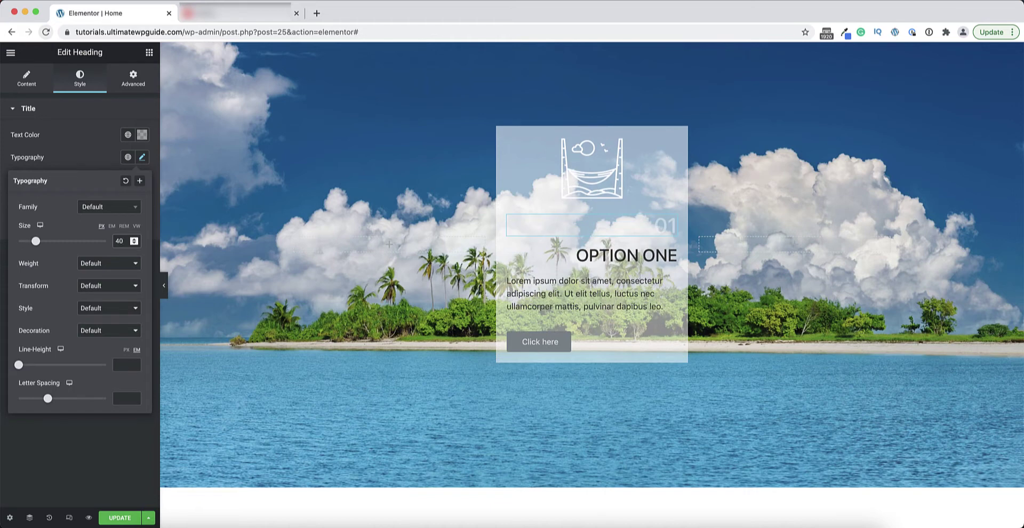
{"action": "double_click", "coordinate": [119, 242]}
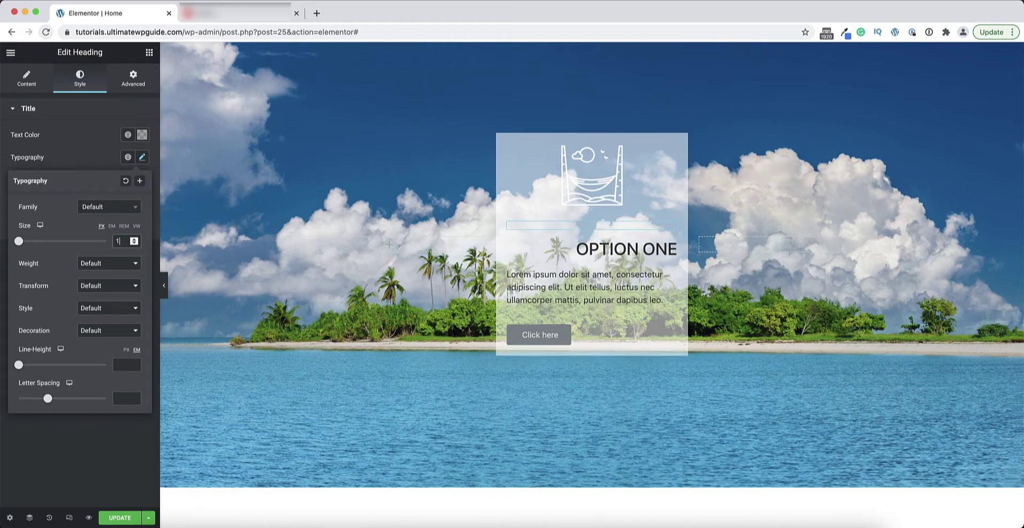
{"action": "type", "text": "20"}
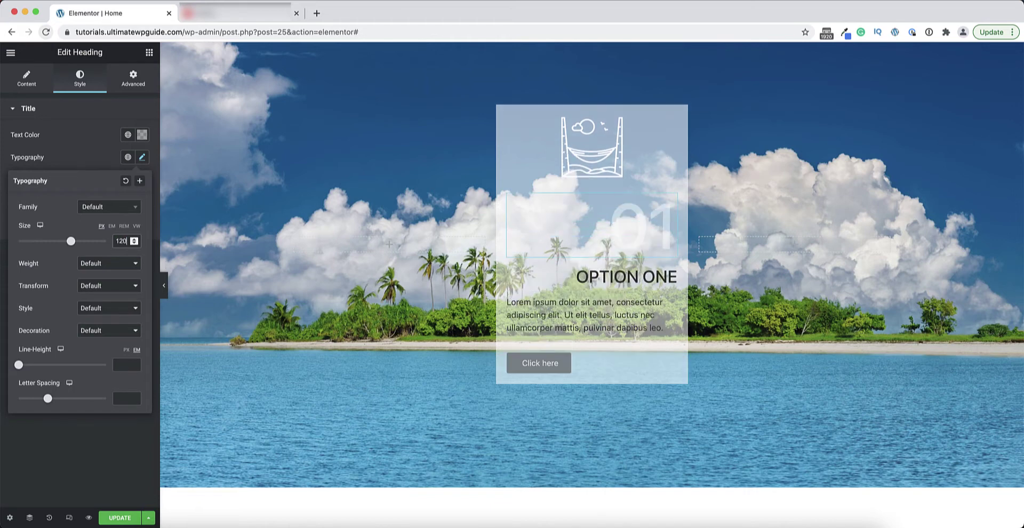
{"action": "left_click", "coordinate": [661, 220]}
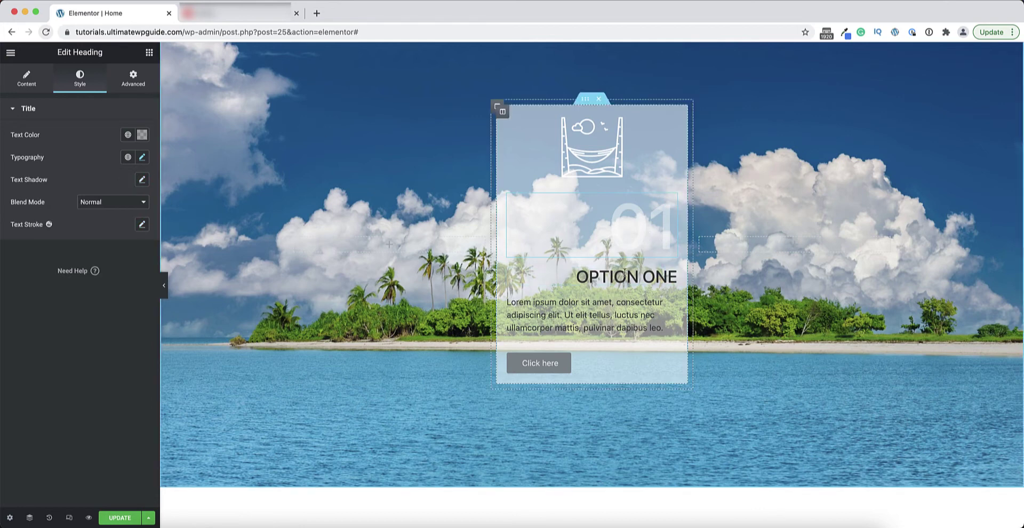
Unlink the heading's margin sides and set the bottom margin to -50.
{"action": "left_click", "coordinate": [133, 78]}
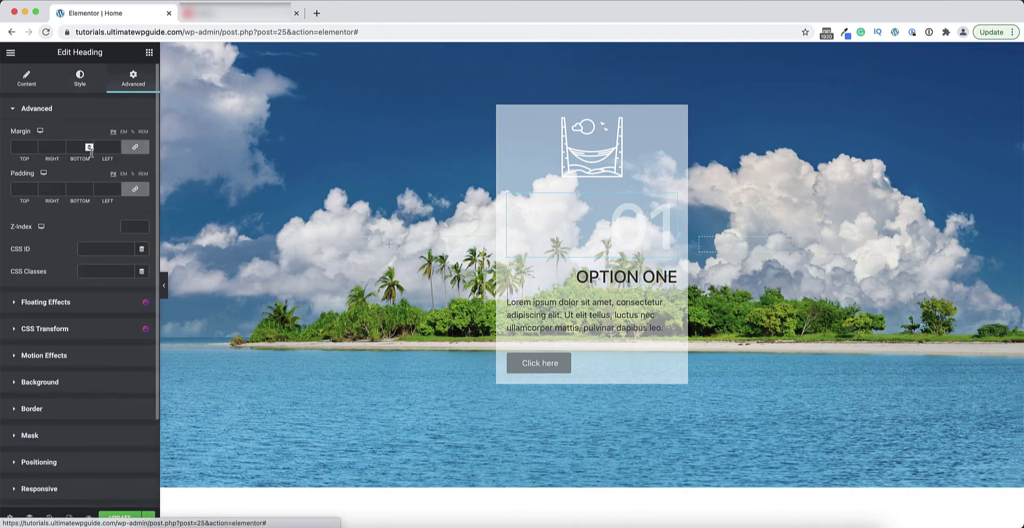
{"action": "left_click", "coordinate": [135, 147]}
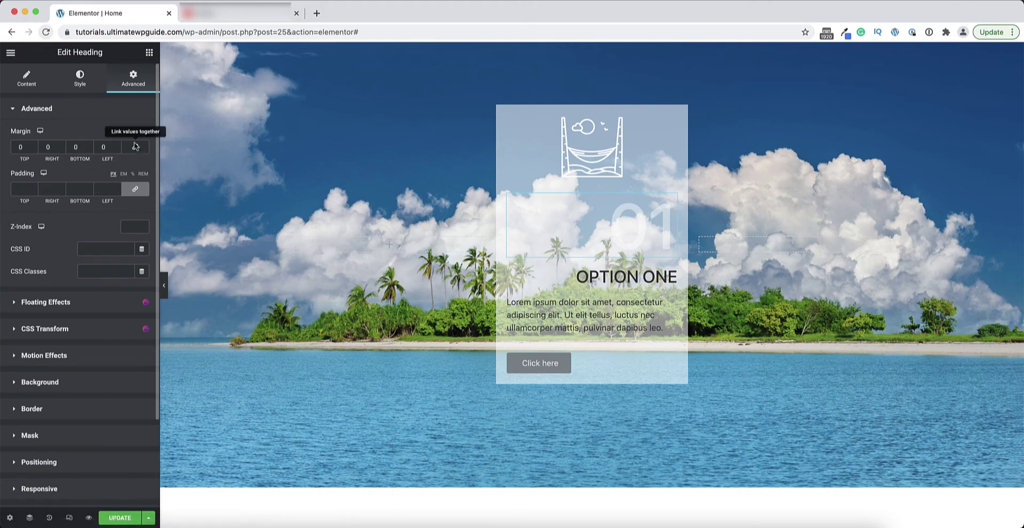
{"action": "double_click", "coordinate": [75, 147]}
{"action": "type", "text": "50"}
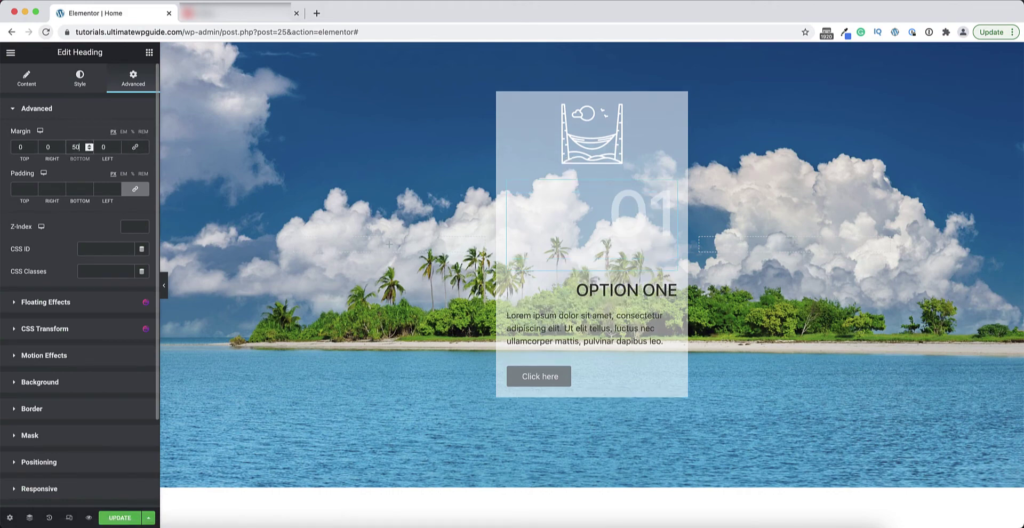
{"action": "key", "text": "Home"}
{"action": "type", "text": "-"}
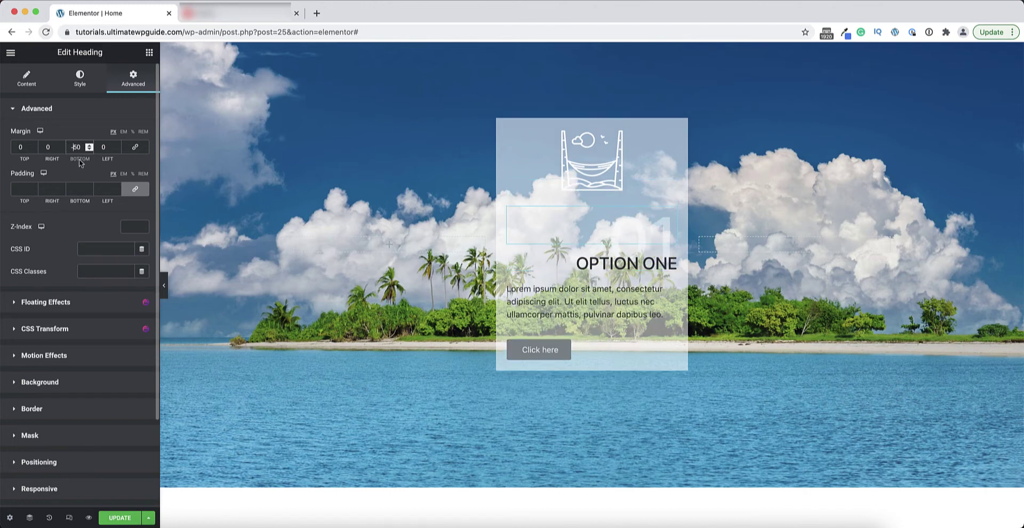
Set the OPTION ONE heading's typography to Bebas Neue at size 40.
{"action": "left_click", "coordinate": [634, 260]}
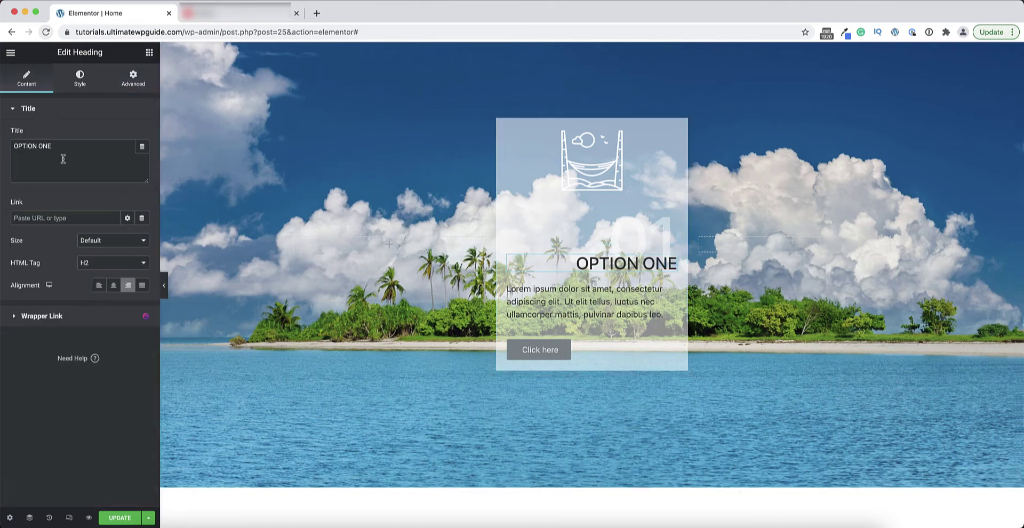
{"action": "left_click", "coordinate": [80, 79]}
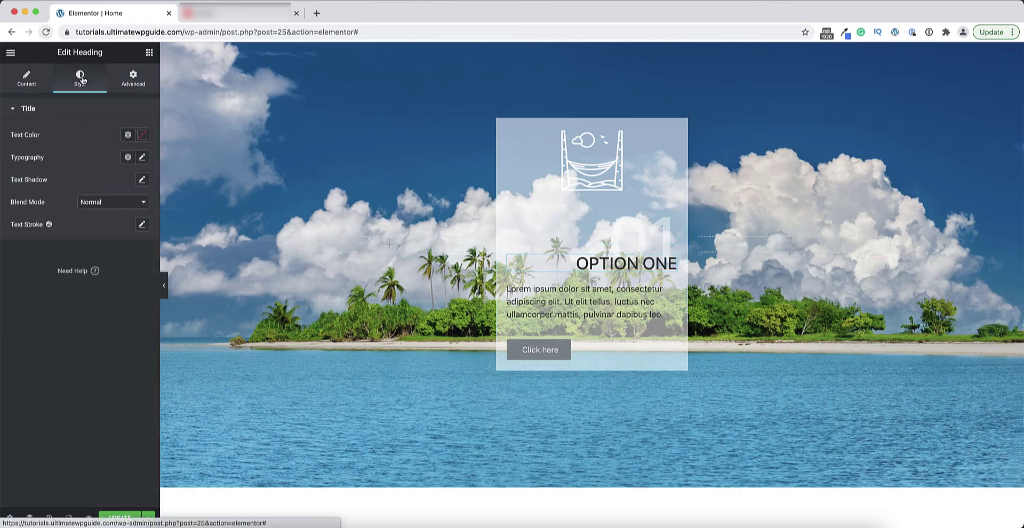
{"action": "left_click", "coordinate": [143, 157]}
{"action": "left_click", "coordinate": [112, 213]}
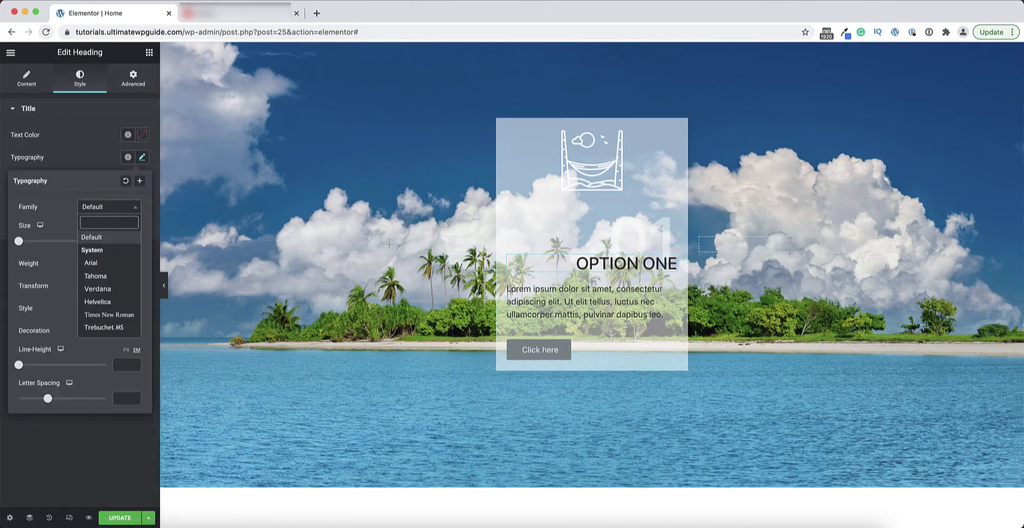
{"action": "type", "text": "BEB"}
{"action": "left_click", "coordinate": [97, 250]}
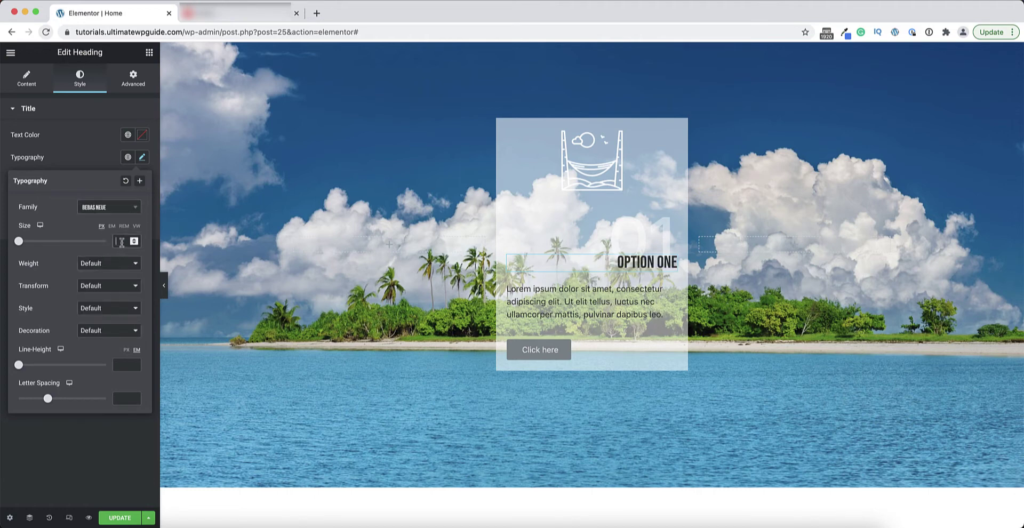
{"action": "left_click", "coordinate": [121, 243]}
{"action": "type", "text": "40"}
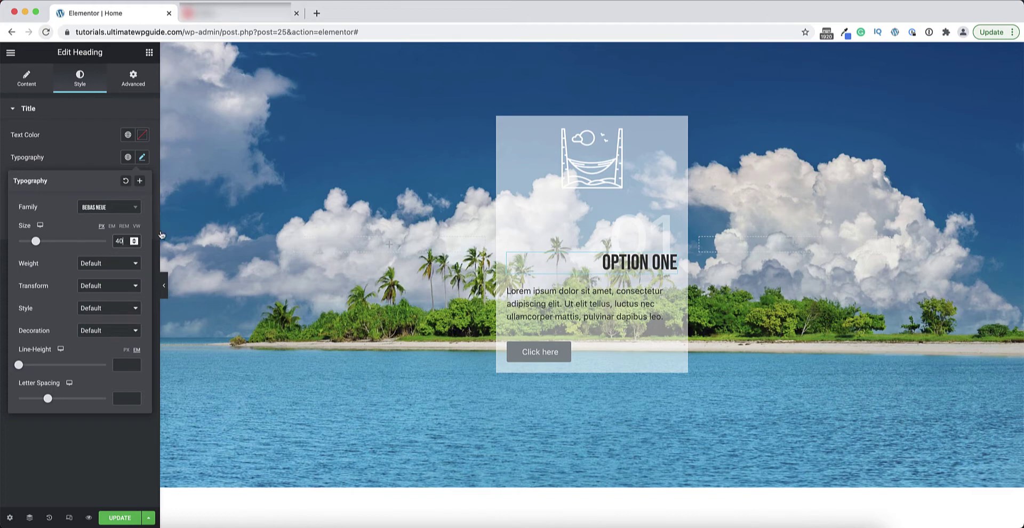
{"action": "left_click", "coordinate": [89, 163]}
Change the OPTION ONE heading's text colour to white #FFFFFF.
{"action": "left_click", "coordinate": [142, 134]}
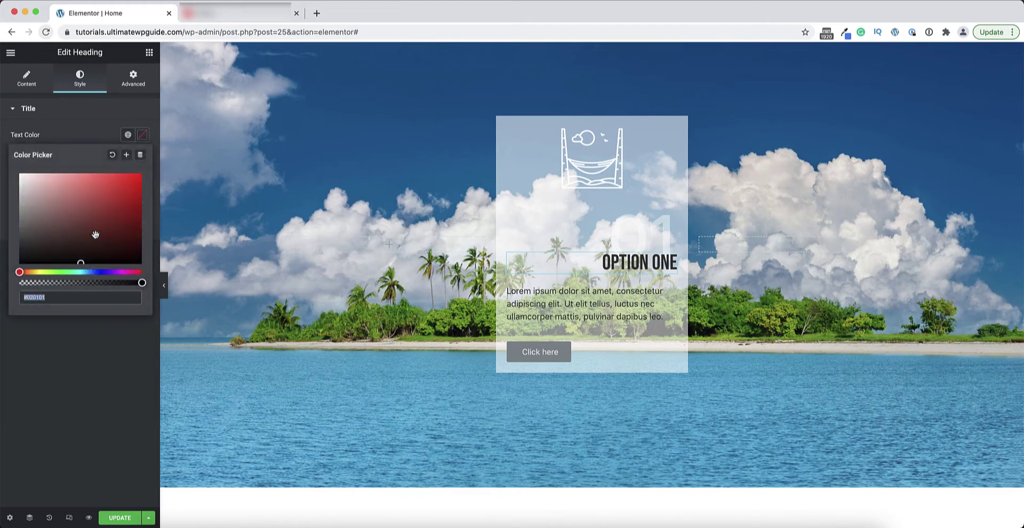
{"action": "left_click_drag", "start_coordinate": [91, 241], "coordinate": [16, 176]}
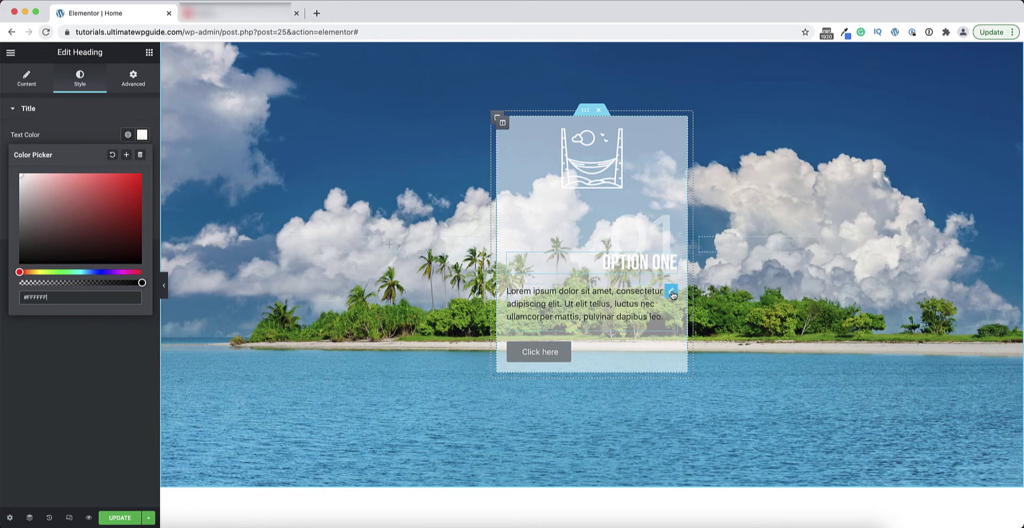
{"action": "left_click", "coordinate": [672, 293]}
Set the paragraph text colour to white.
{"action": "left_click", "coordinate": [81, 78]}
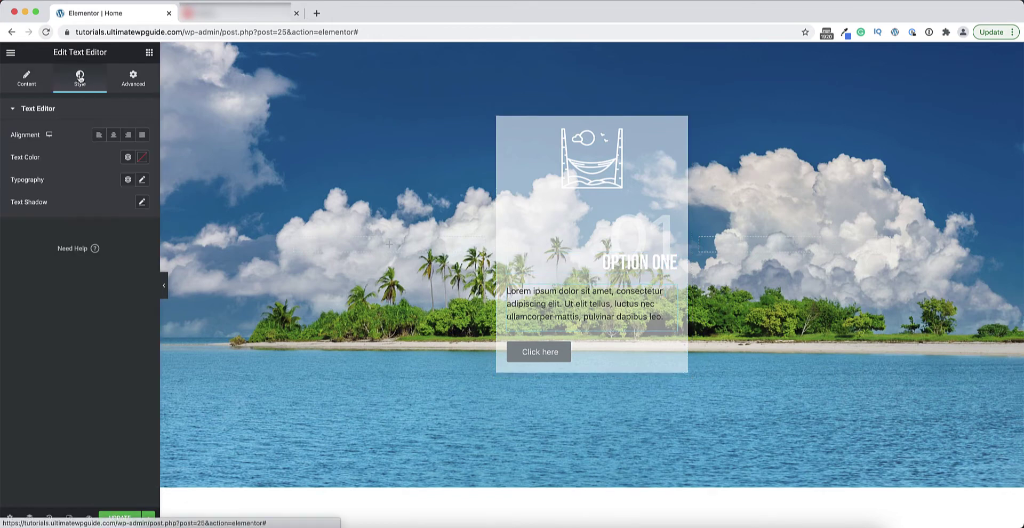
{"action": "left_click", "coordinate": [143, 159]}
{"action": "left_click_drag", "start_coordinate": [81, 285], "coordinate": [6, 187]}
{"action": "left_click", "coordinate": [60, 160]}
Set the paragraph typography to Montserrat, size 16, weight 500.
{"action": "left_click", "coordinate": [142, 180]}
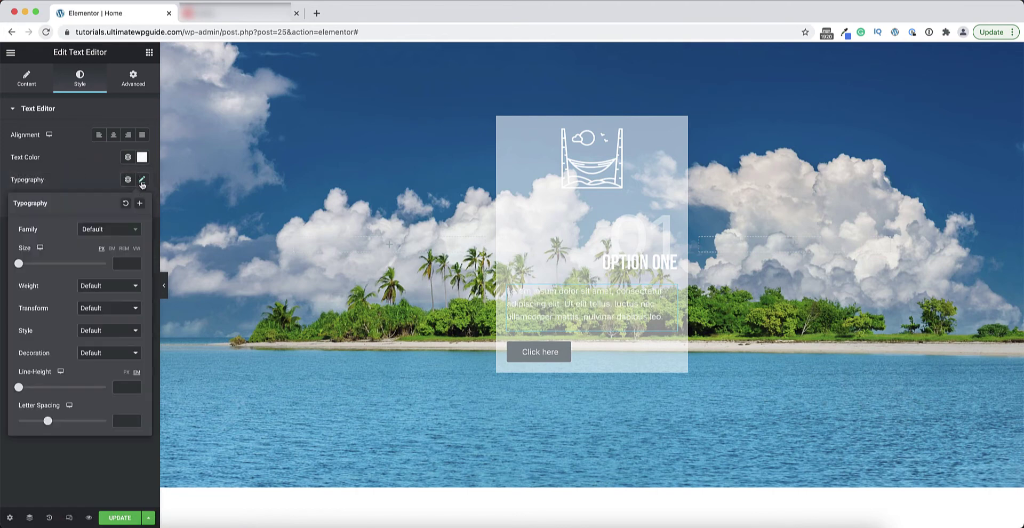
{"action": "left_click", "coordinate": [110, 230]}
{"action": "type", "text": "MONT"}
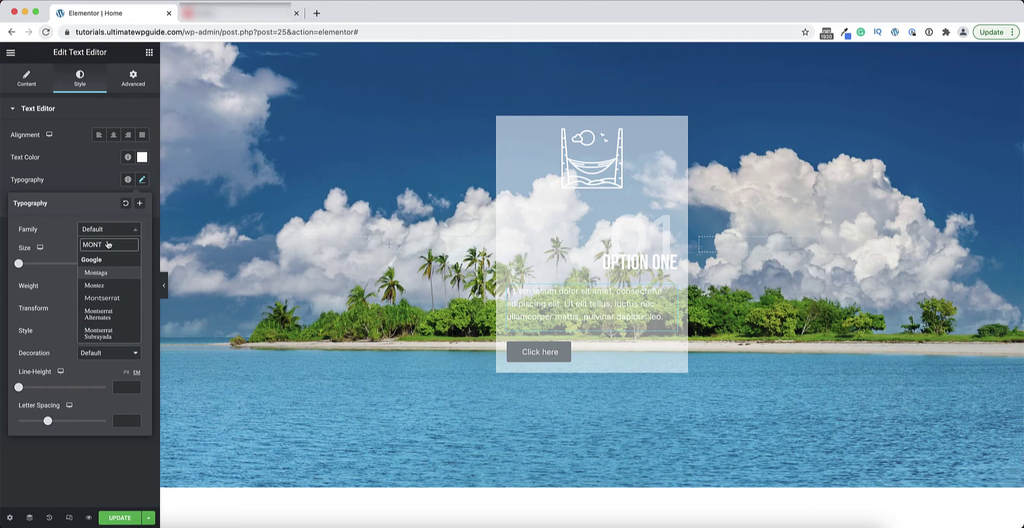
{"action": "left_click", "coordinate": [102, 297]}
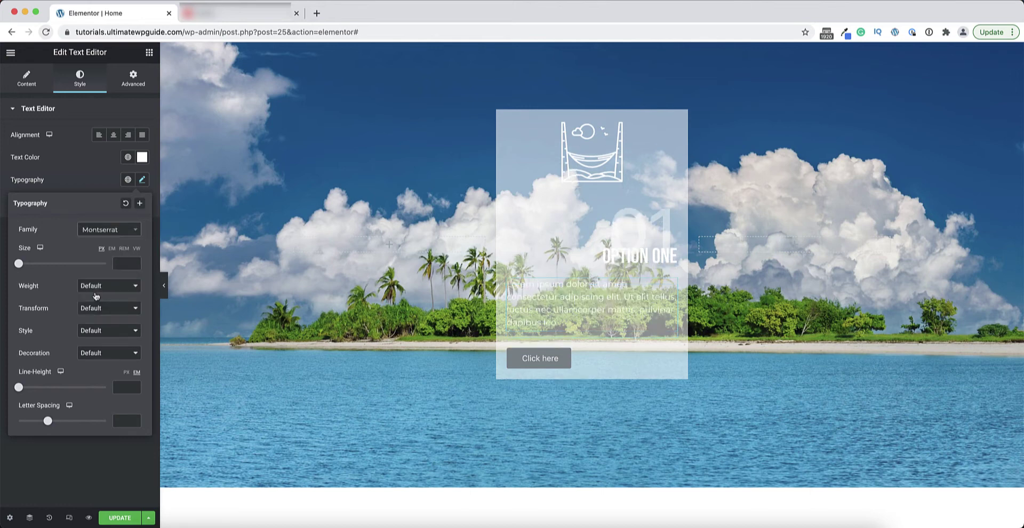
{"action": "left_click", "coordinate": [119, 262]}
{"action": "type", "text": "16"}
{"action": "left_click", "coordinate": [108, 288]}
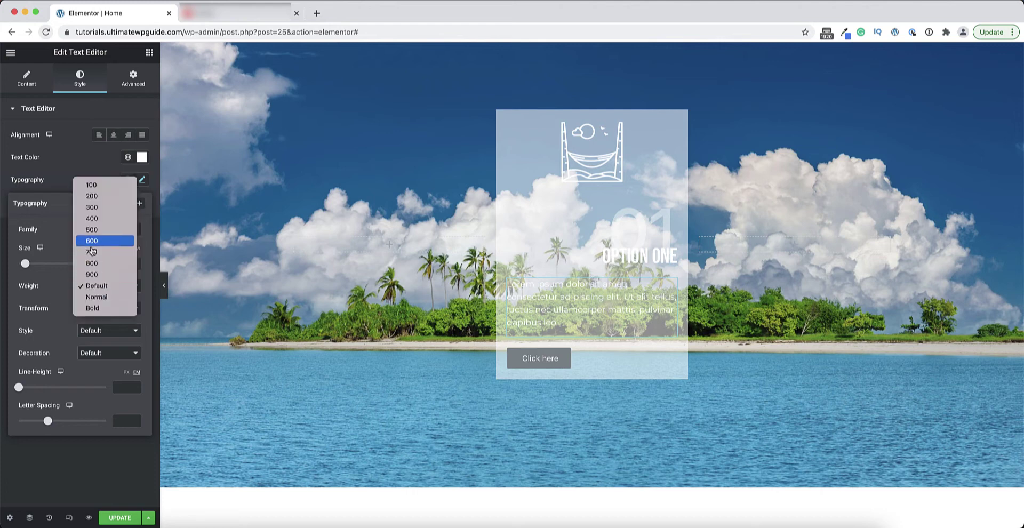
{"action": "left_click", "coordinate": [95, 230]}
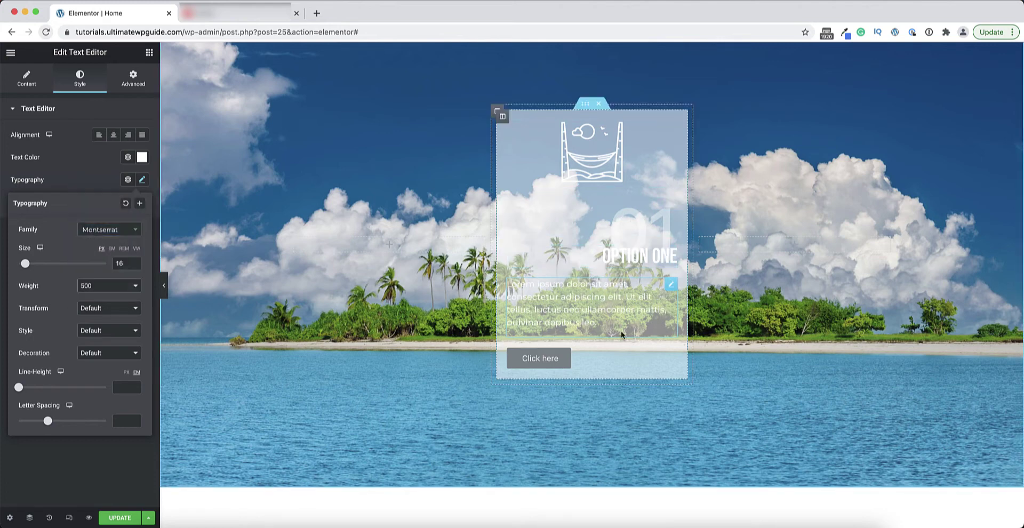
Change the button label from Click here to 'Learn More'.
{"action": "left_click", "coordinate": [671, 357]}
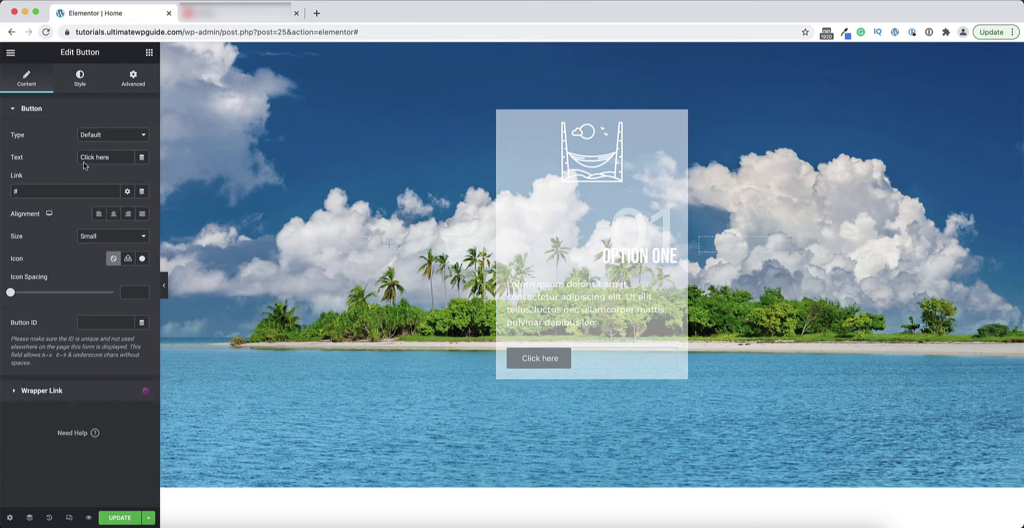
{"action": "left_click_drag", "start_coordinate": [114, 163], "coordinate": [47, 157]}
{"action": "type", "text": "Learn More"}
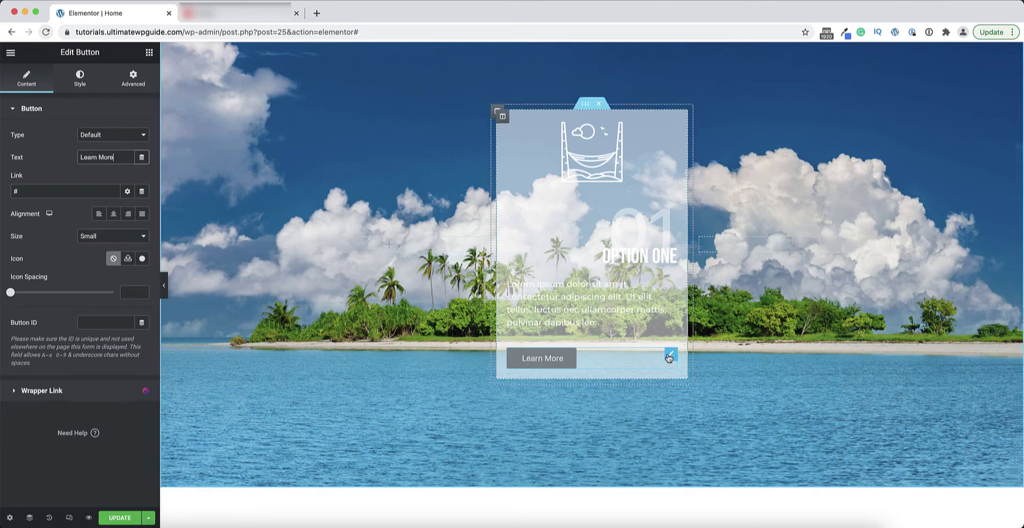
Give the button a fixed width of 320.
{"action": "left_click", "coordinate": [75, 78]}
{"action": "left_click", "coordinate": [142, 135]}
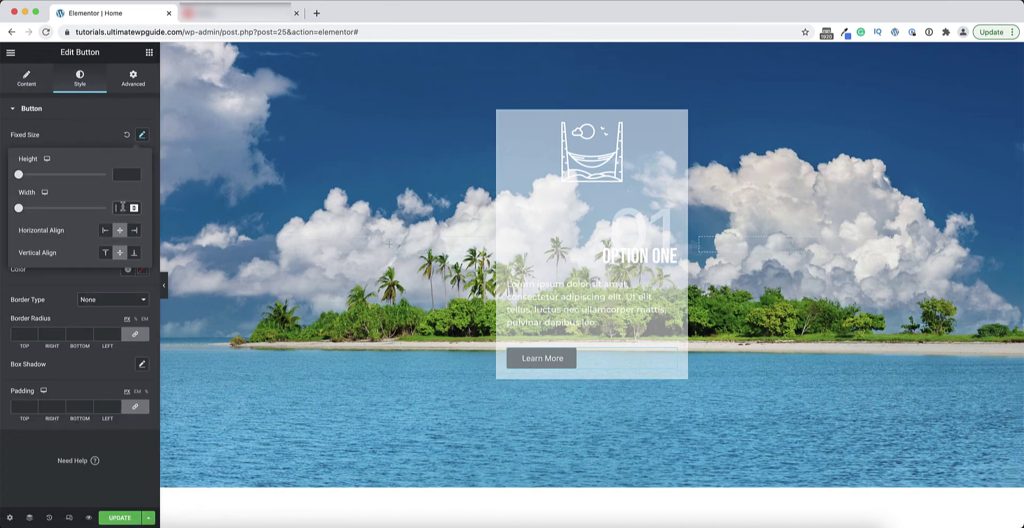
{"action": "type", "text": "320"}
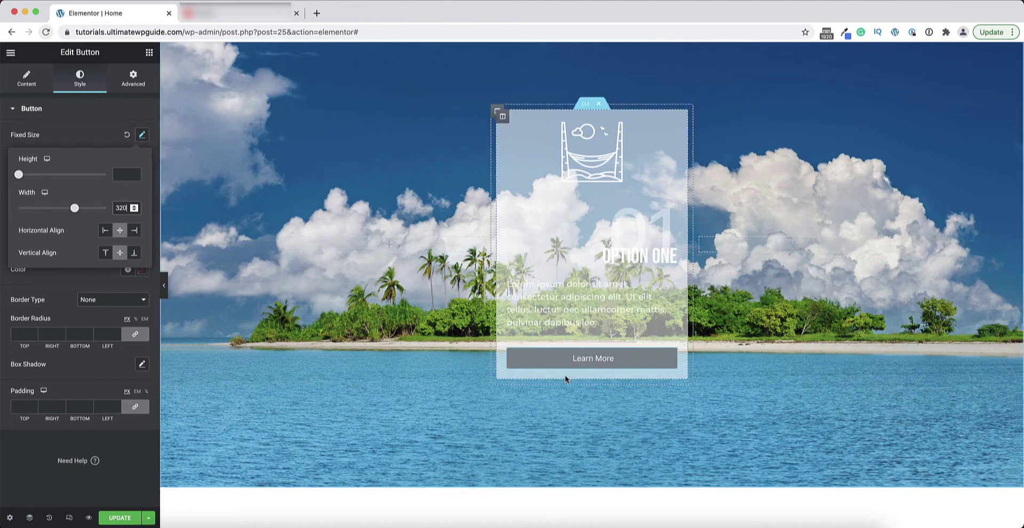
{"action": "left_click", "coordinate": [75, 140]}
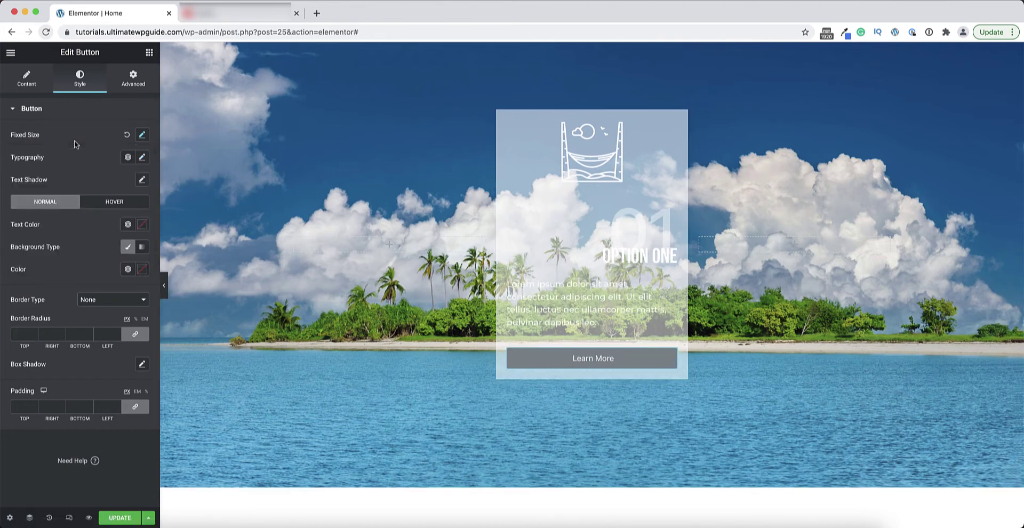
Set the button typography to Bebas Neue at size 20.
{"action": "left_click", "coordinate": [142, 157]}
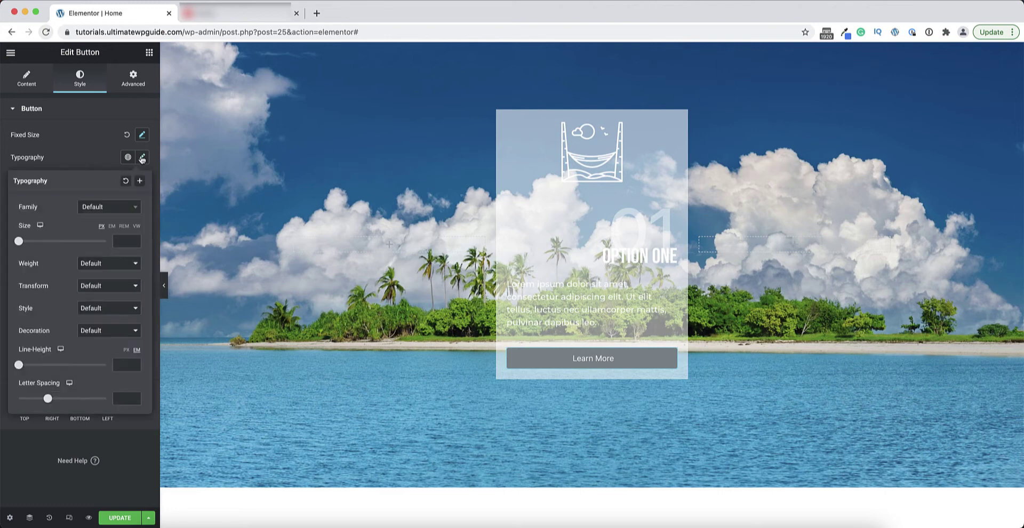
{"action": "left_click", "coordinate": [112, 209]}
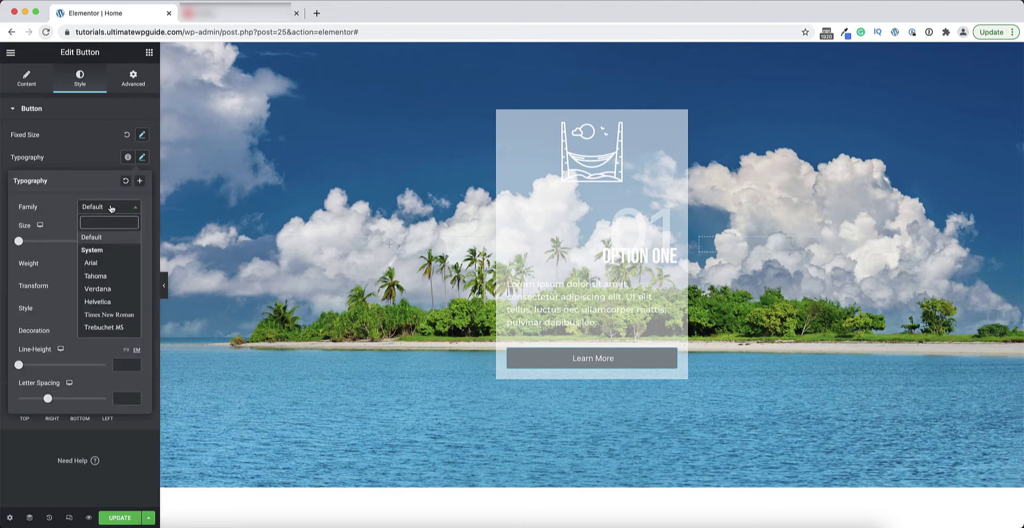
{"action": "type", "text": "beb"}
{"action": "left_click", "coordinate": [106, 248]}
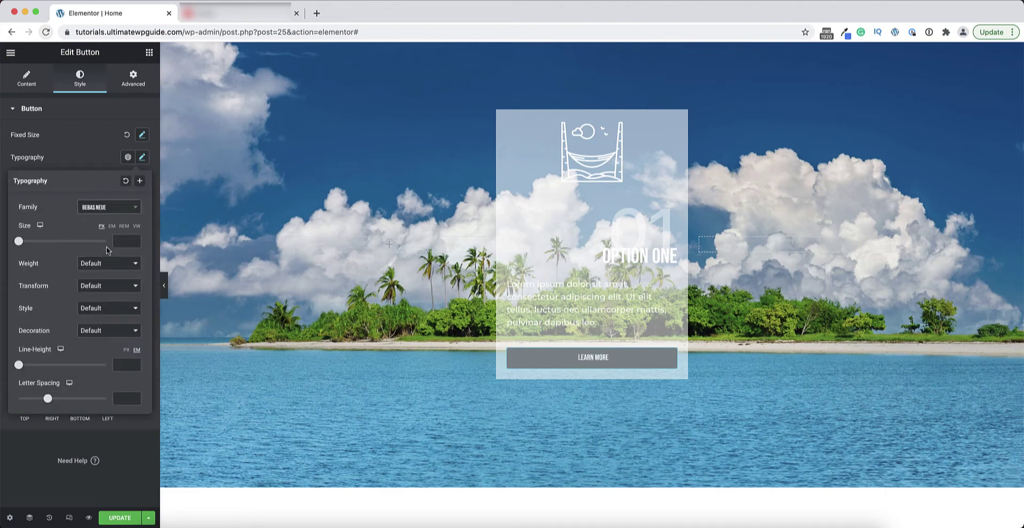
{"action": "type", "text": "18"}
{"action": "key", "text": "BackSpace"}
{"action": "key", "text": "BackSpace"}
{"action": "type", "text": "20"}
{"action": "left_click", "coordinate": [83, 155]}
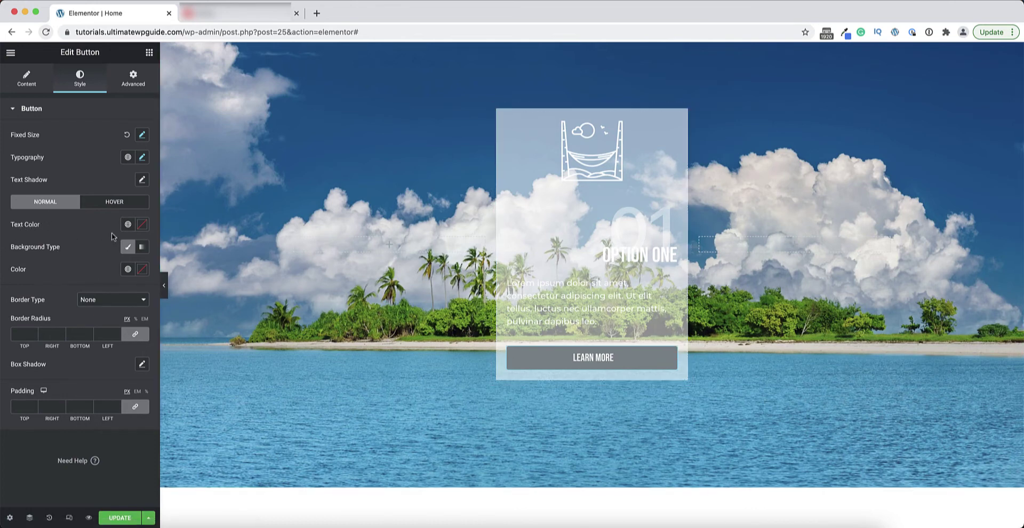
Make the button text black and its background white.
{"action": "left_click", "coordinate": [142, 224]}
{"action": "left_click_drag", "start_coordinate": [81, 352], "coordinate": [2, 362]}
{"action": "left_click", "coordinate": [73, 219]}
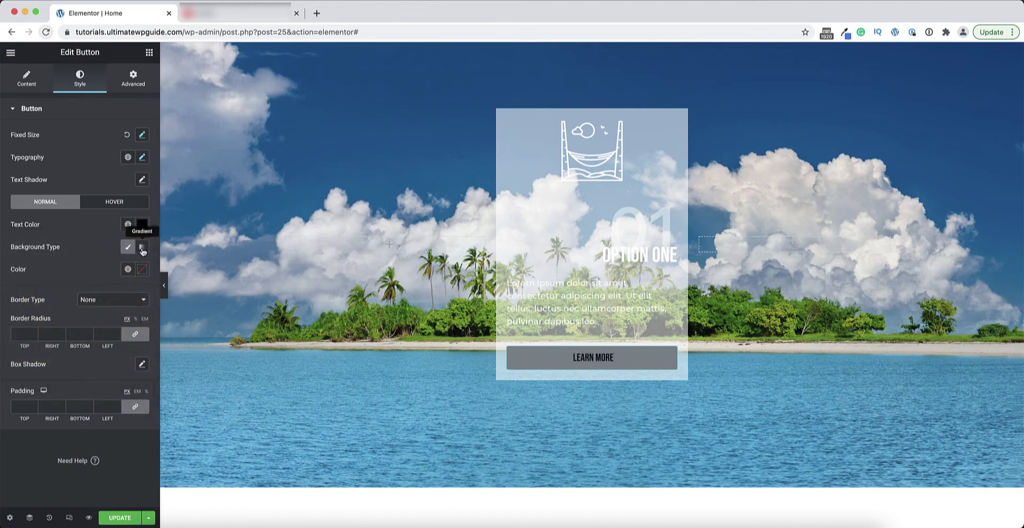
{"action": "left_click", "coordinate": [143, 270]}
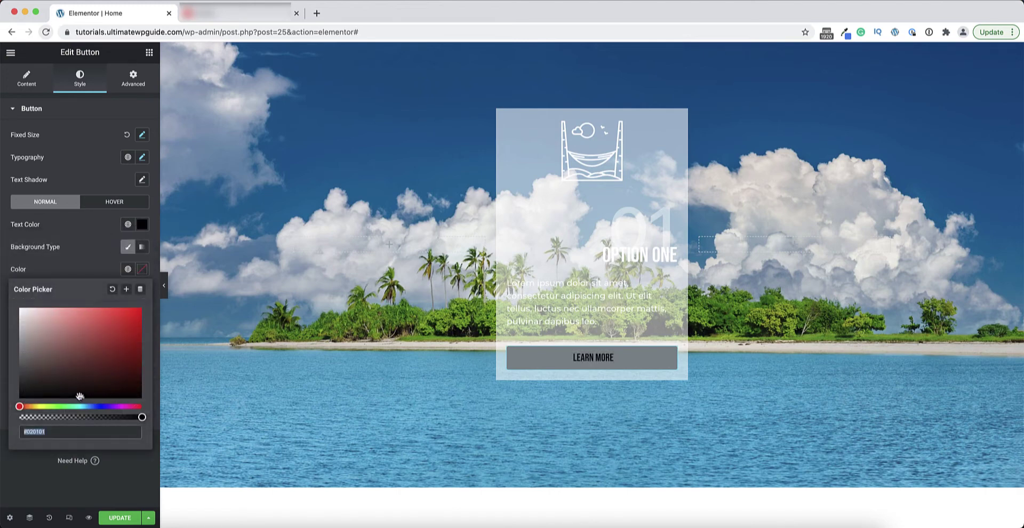
{"action": "type", "text": "#FFFFFF"}
{"action": "left_click", "coordinate": [96, 226]}
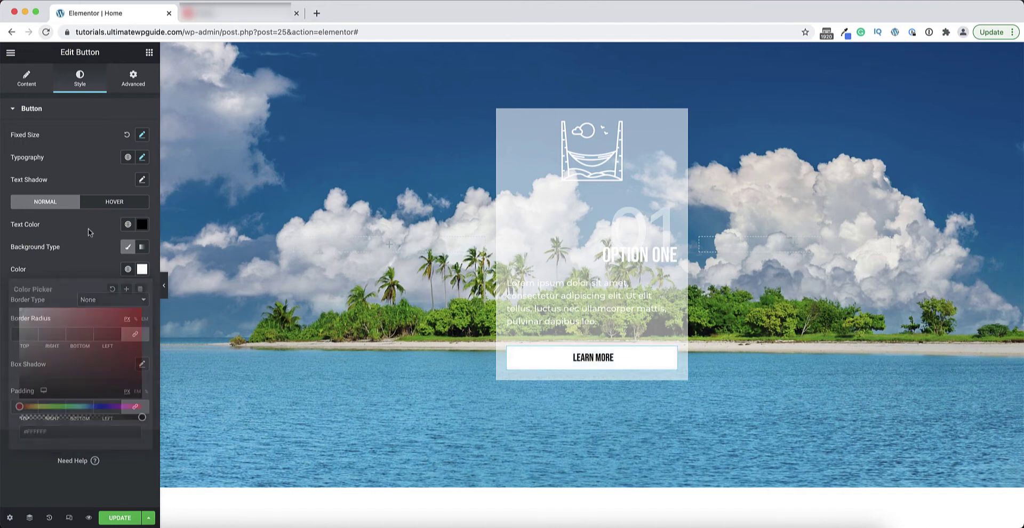
Give the button white hover text and a black (#020202) hover background.
{"action": "left_click", "coordinate": [110, 206]}
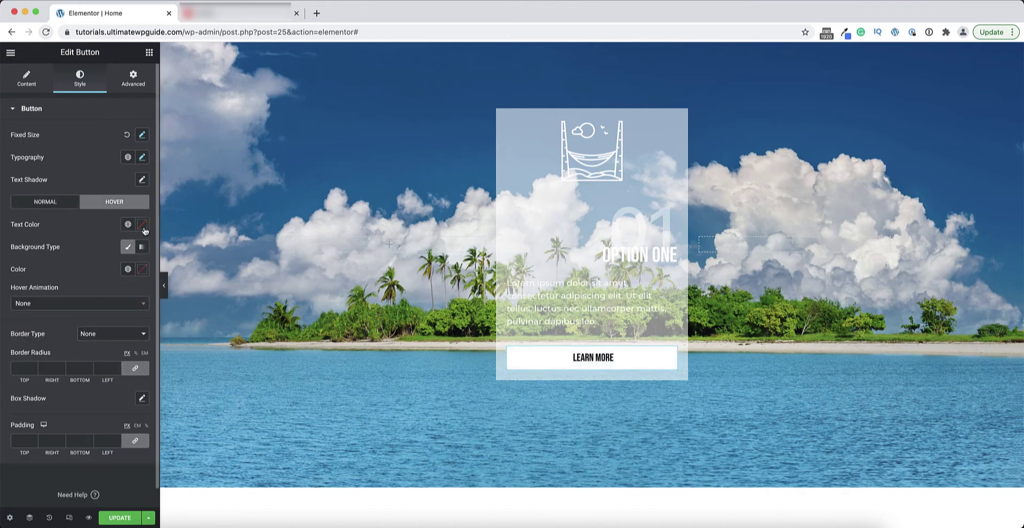
{"action": "left_click", "coordinate": [143, 226]}
{"action": "type", "text": "#FFFFFF"}
{"action": "left_click", "coordinate": [6, 248]}
{"action": "left_click", "coordinate": [141, 269]}
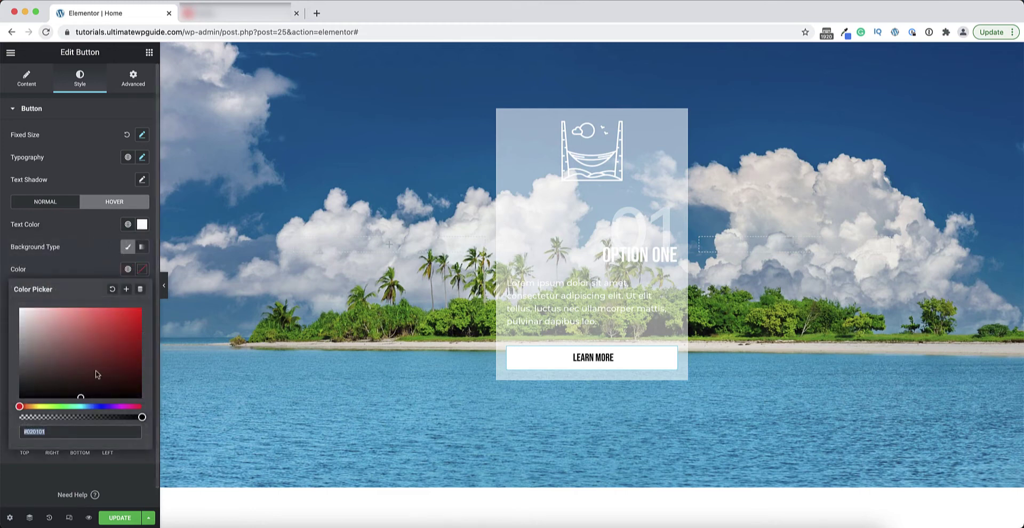
{"action": "left_click_drag", "start_coordinate": [84, 399], "coordinate": [4, 402]}
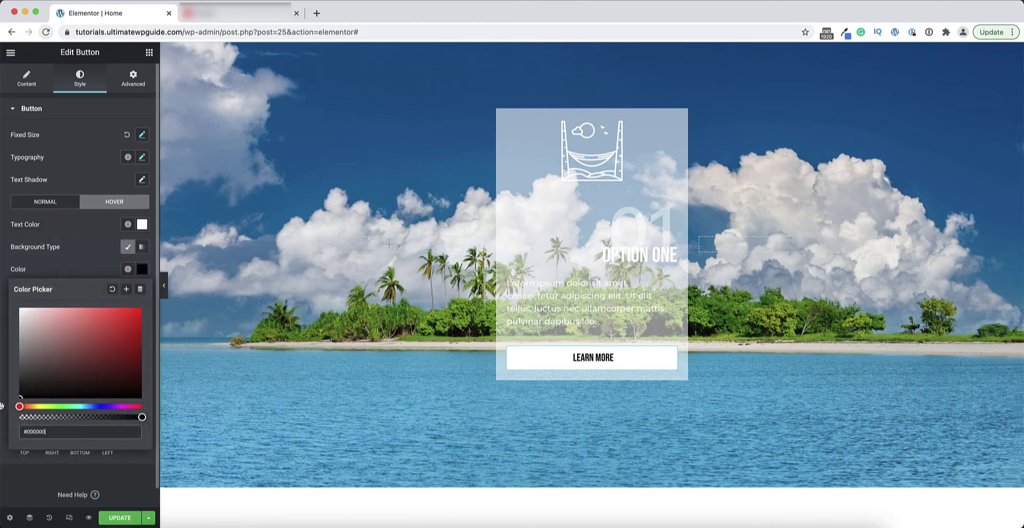
{"action": "left_click", "coordinate": [54, 270]}
Set the button's border radius to 25 on all corners.
{"action": "scroll", "coordinate": [54, 335], "scroll_direction": "down", "scroll_amount": 1}
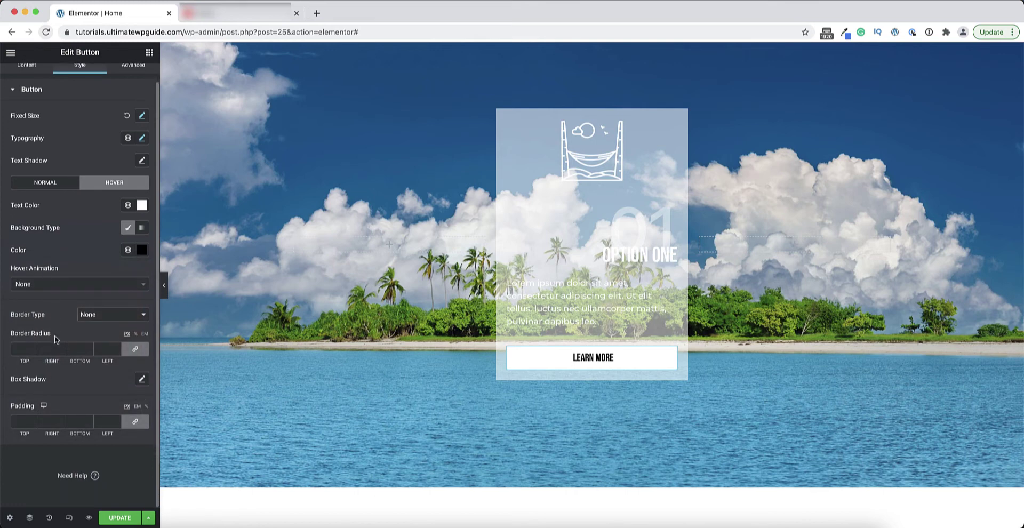
{"action": "left_click", "coordinate": [22, 349]}
{"action": "type", "text": "20"}
{"action": "key", "text": "Up"}
{"action": "key", "text": "Up"}
{"action": "key", "text": "Up"}
{"action": "key", "text": "Up"}
{"action": "key", "text": "Up"}
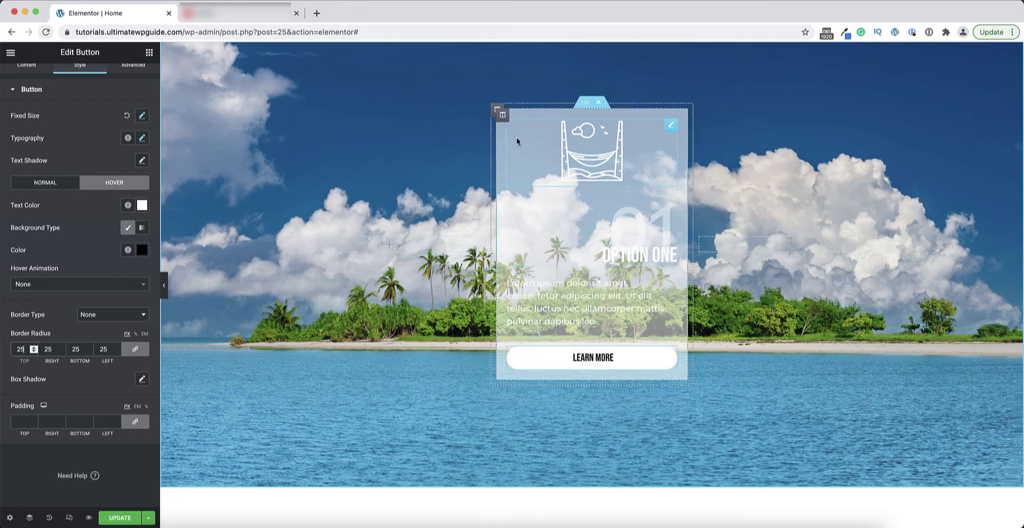
Lower the card column's white background opacity to about #FFFFFF2B.
{"action": "left_click", "coordinate": [503, 120]}
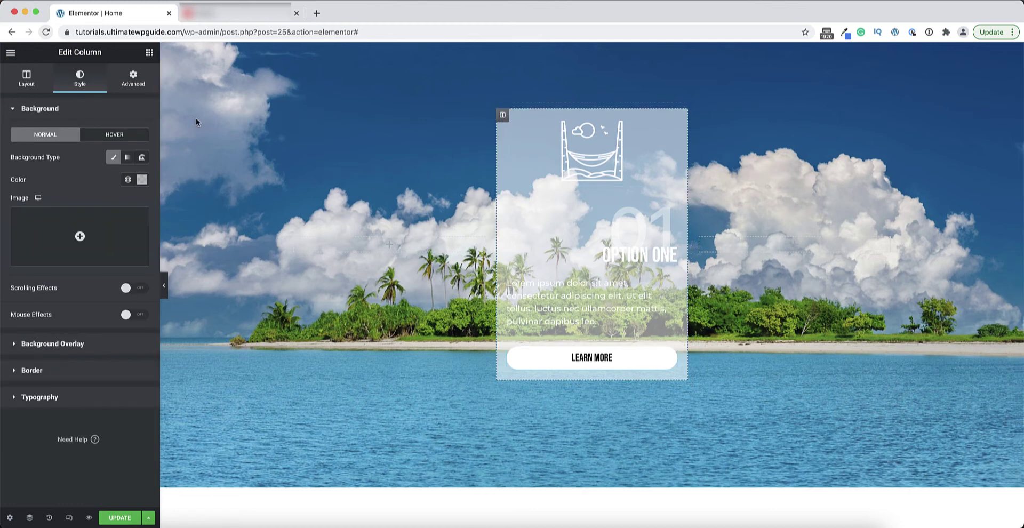
{"action": "left_click", "coordinate": [142, 180]}
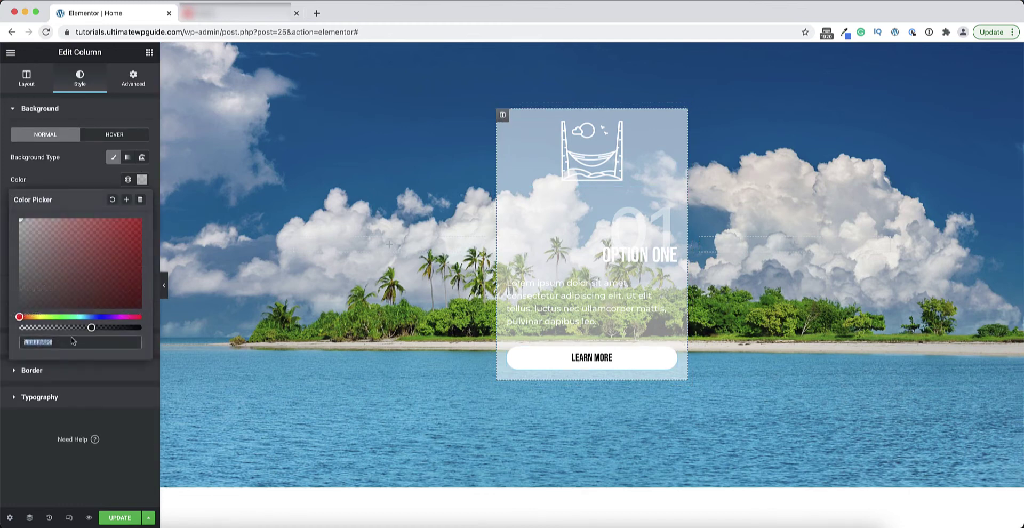
{"action": "left_click_drag", "start_coordinate": [91, 328], "coordinate": [41, 328]}
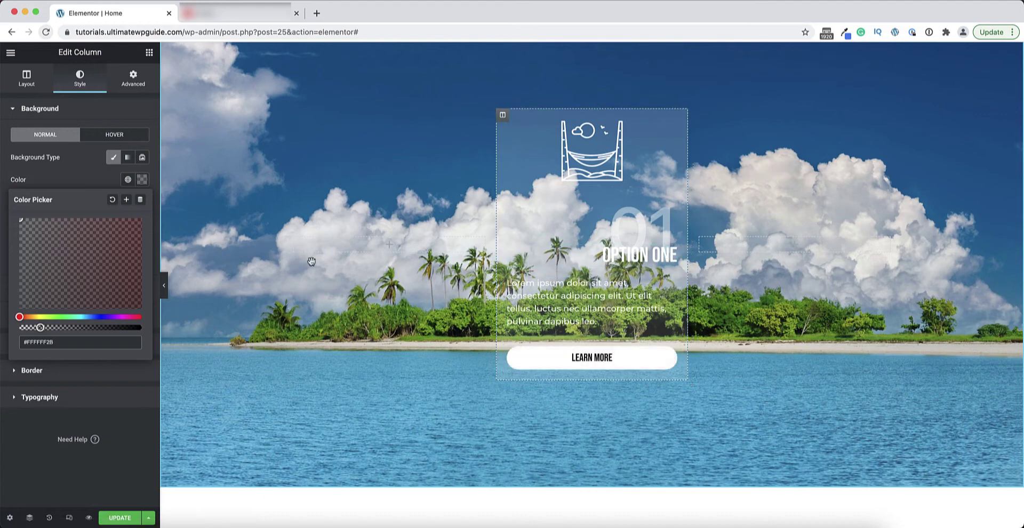
{"action": "left_click", "coordinate": [62, 175]}
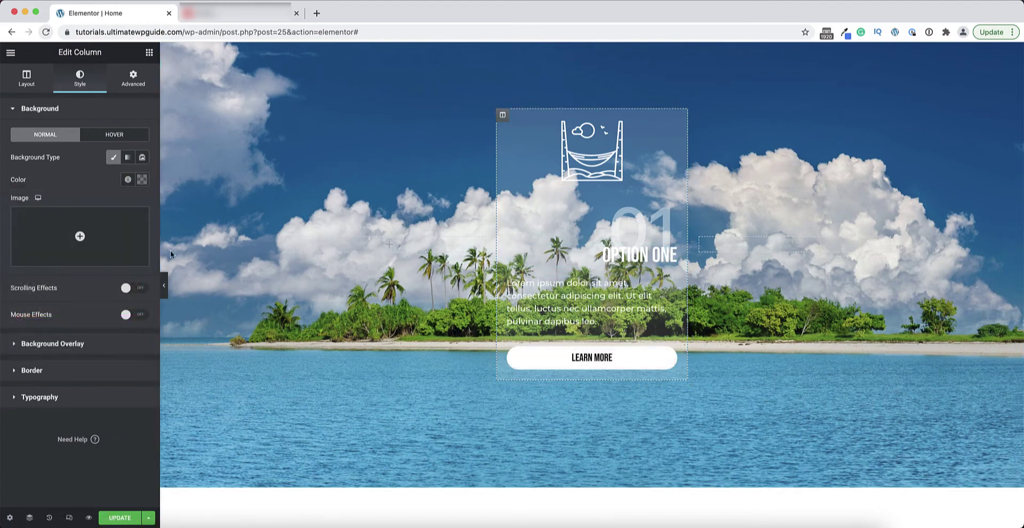
Round the card column's corners with a border radius of 15.
{"action": "left_click", "coordinate": [48, 371]}
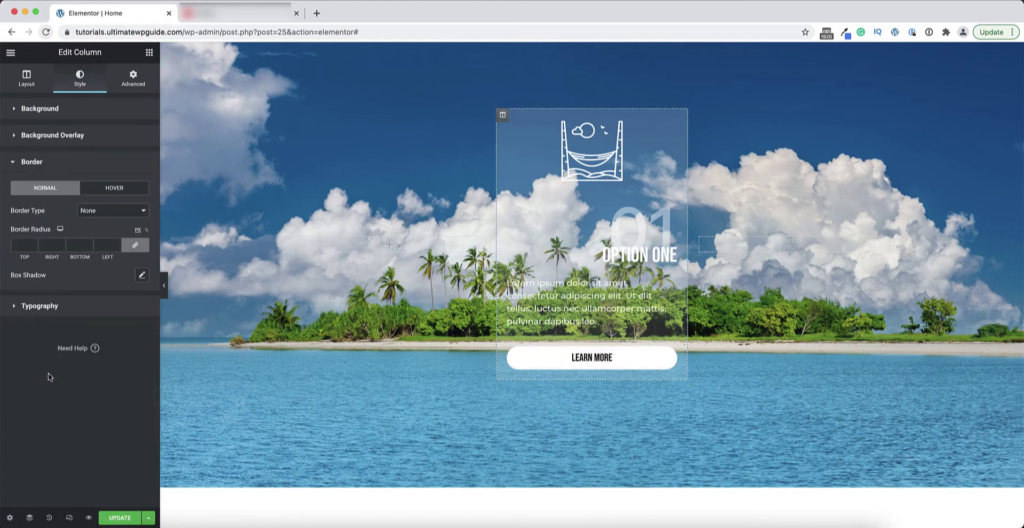
{"action": "left_click", "coordinate": [24, 246]}
{"action": "type", "text": "15"}
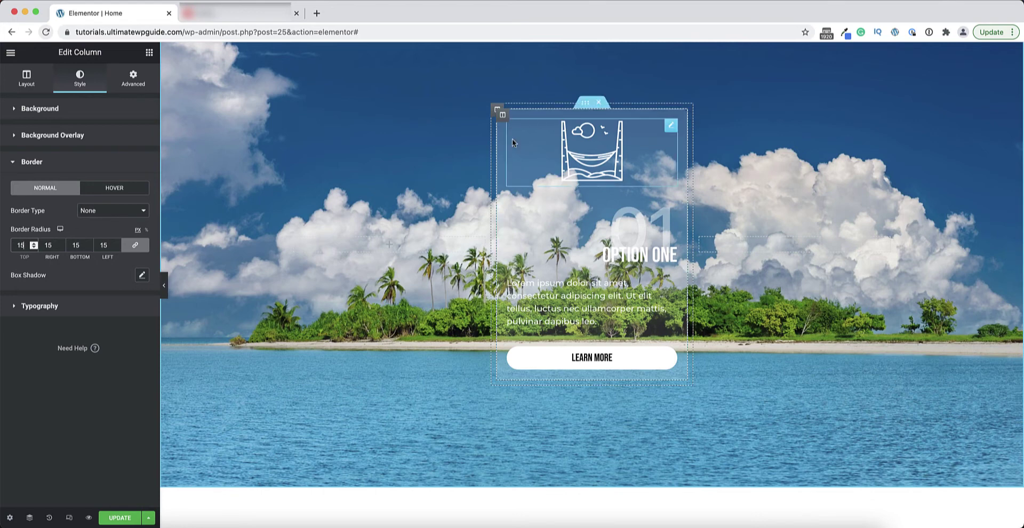
Add a solid border with unlinked widths, 1 on top and left.
{"action": "left_click", "coordinate": [100, 210]}
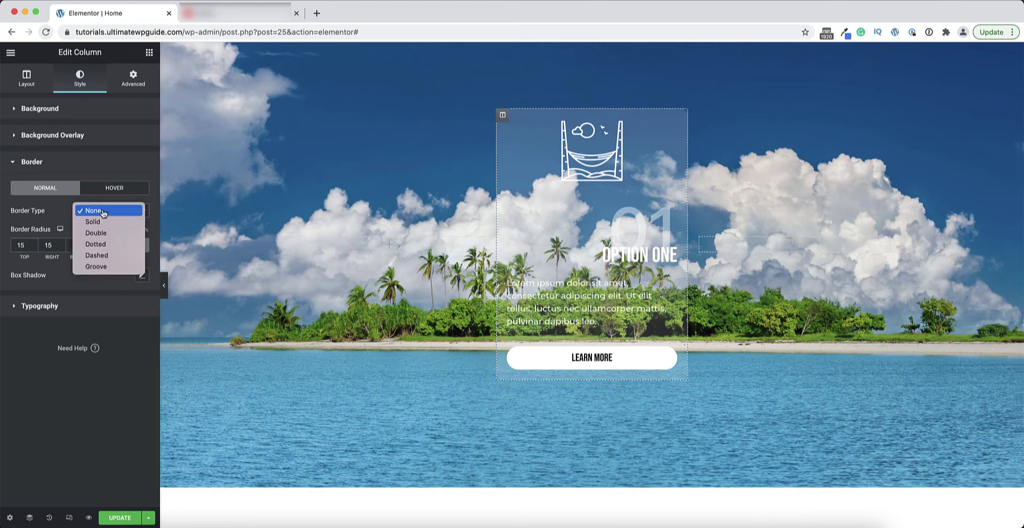
{"action": "left_click", "coordinate": [101, 226]}
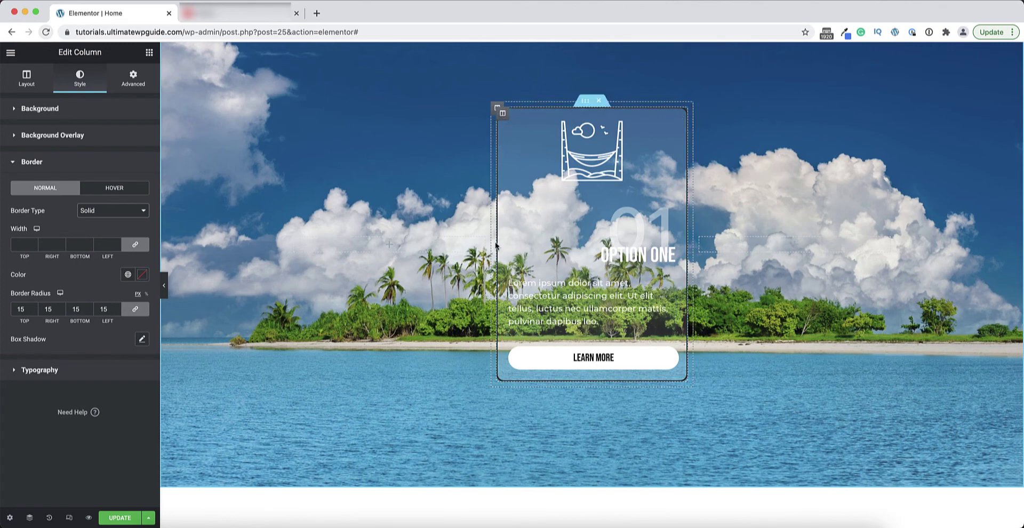
{"action": "left_click", "coordinate": [135, 245]}
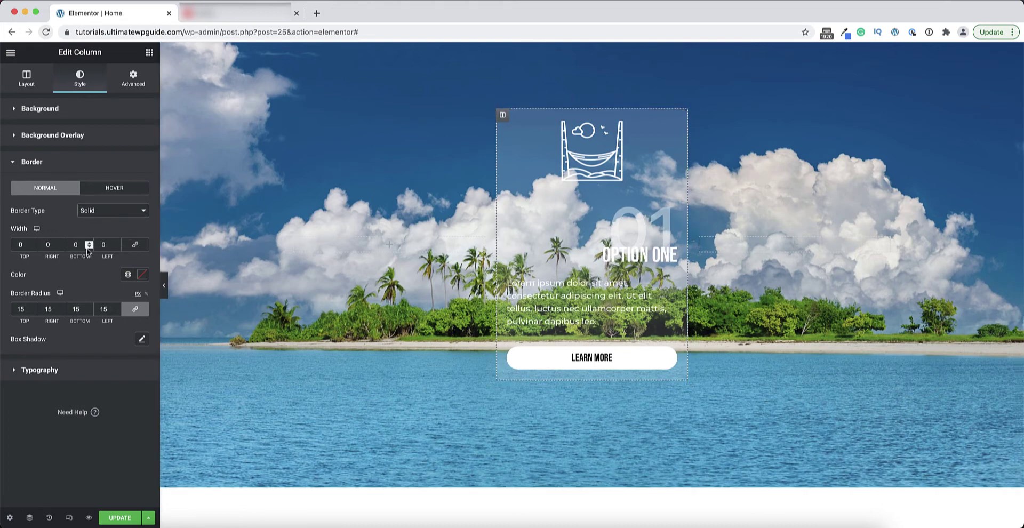
{"action": "left_click", "coordinate": [21, 244]}
{"action": "type", "text": "1"}
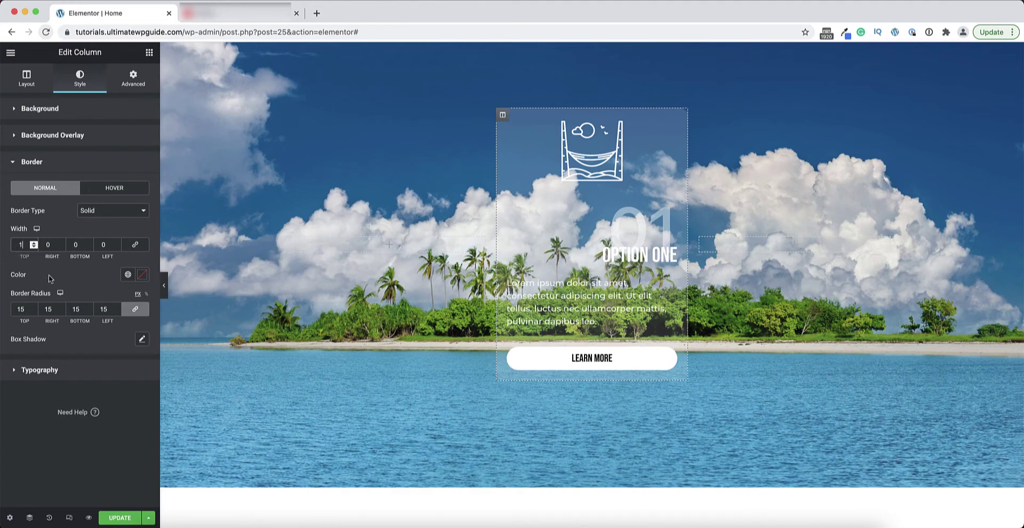
{"action": "left_click", "coordinate": [101, 247]}
{"action": "type", "text": "1"}
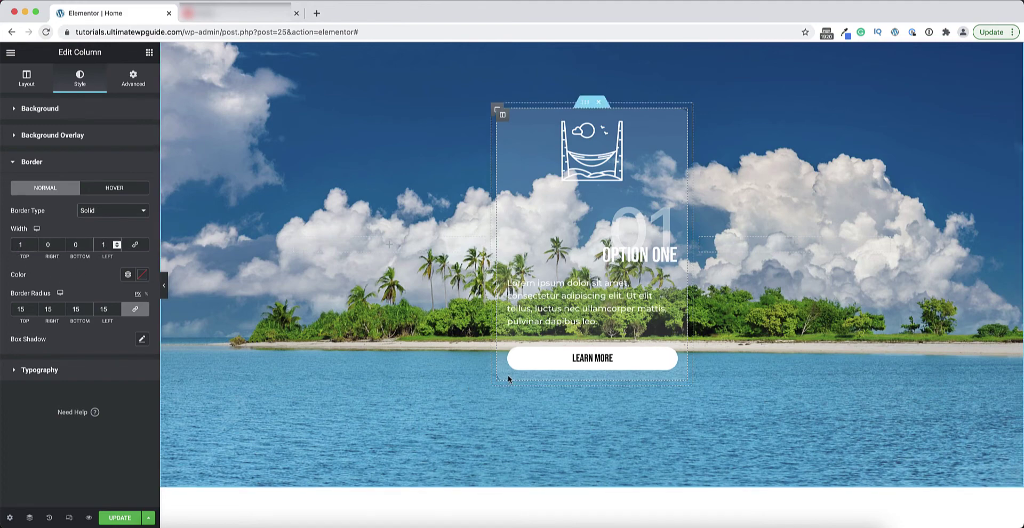
Set the border colour to a mostly transparent white, #FFFFFF36.
{"action": "left_click", "coordinate": [164, 285]}
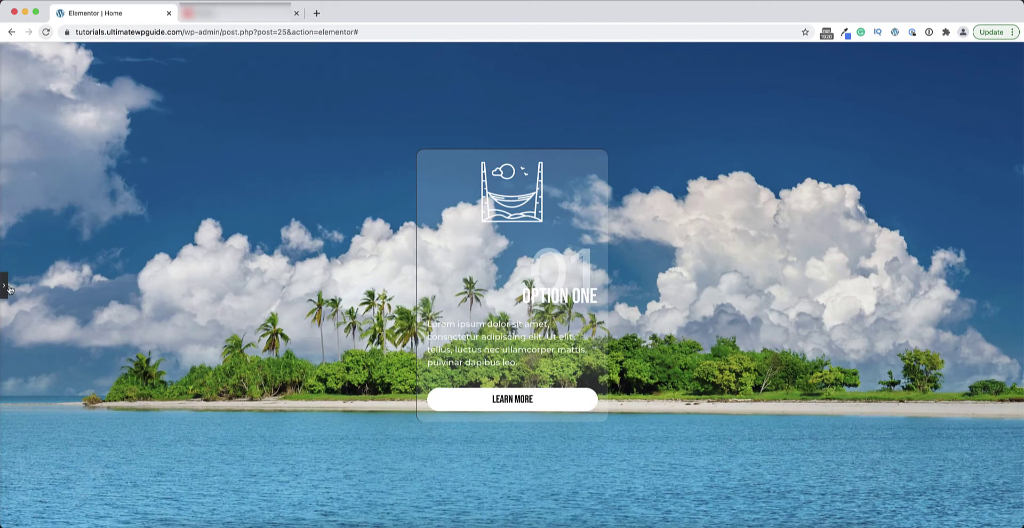
{"action": "left_click", "coordinate": [8, 289]}
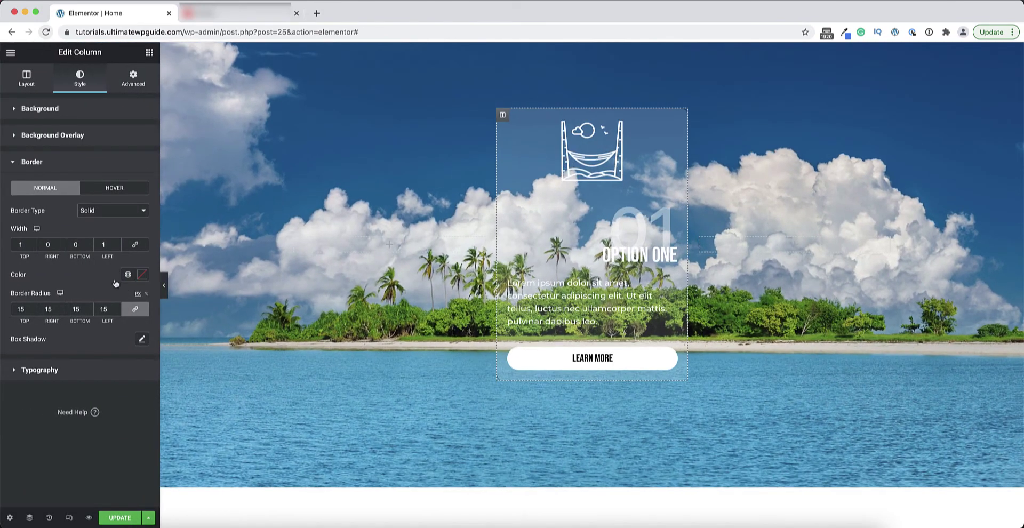
{"action": "left_click", "coordinate": [143, 274]}
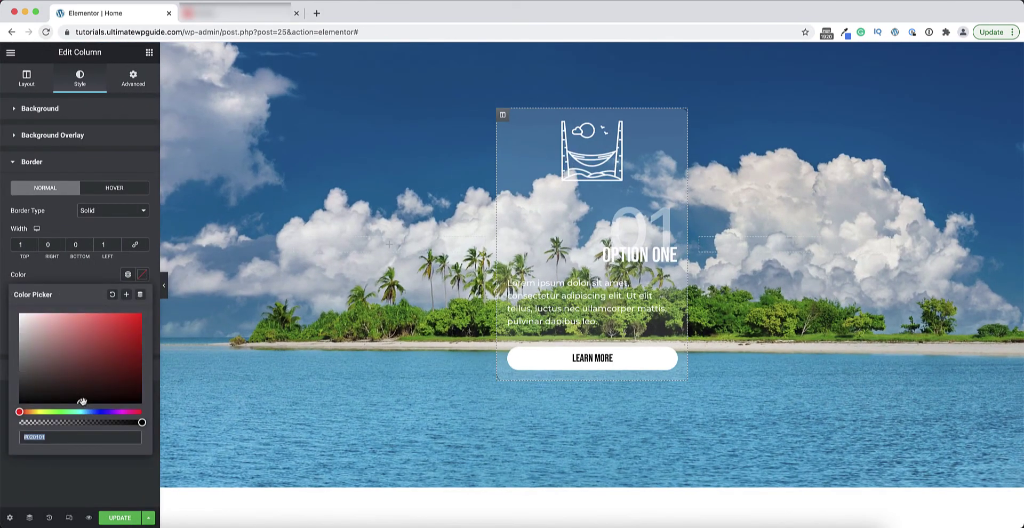
{"action": "type", "text": "#FFFFFF"}
{"action": "left_click_drag", "start_coordinate": [142, 423], "coordinate": [45, 423]}
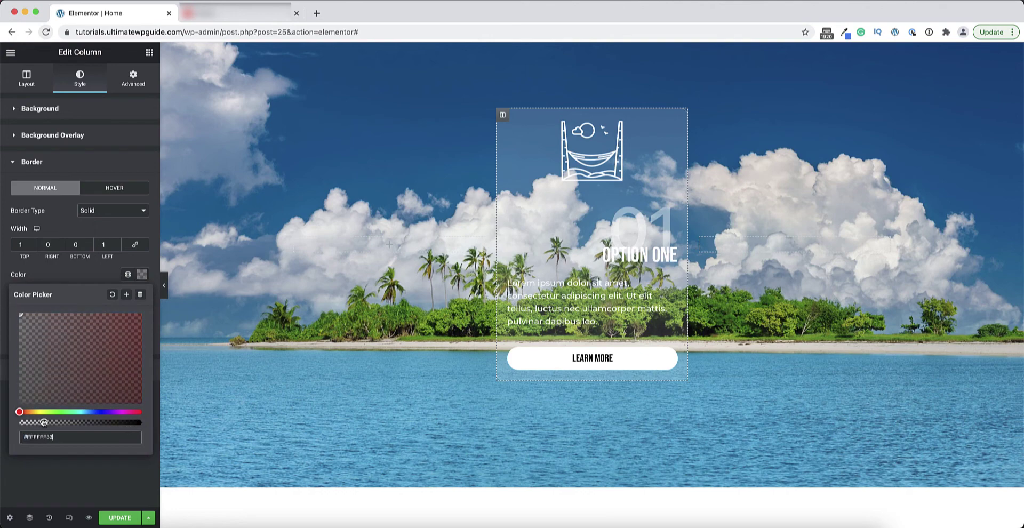
{"action": "left_click", "coordinate": [163, 286]}
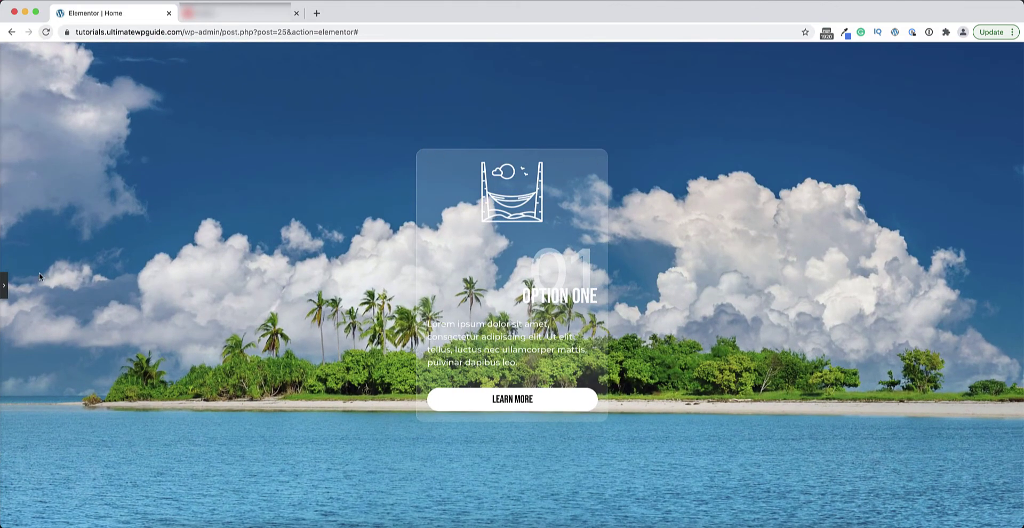
{"action": "left_click", "coordinate": [4, 286]}
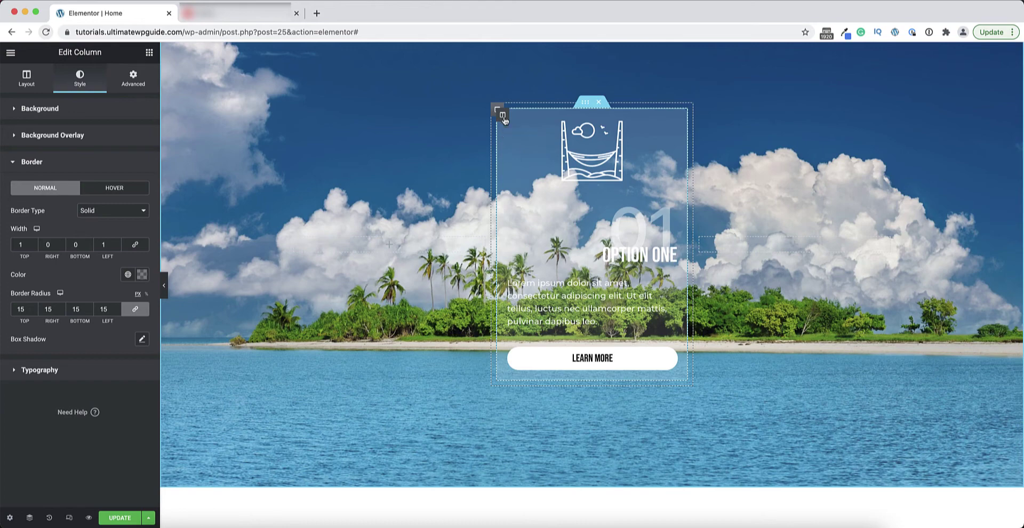
Add custom CSS on the column's selector with backdrop-filter: blur(5px).
{"action": "left_click", "coordinate": [133, 79]}
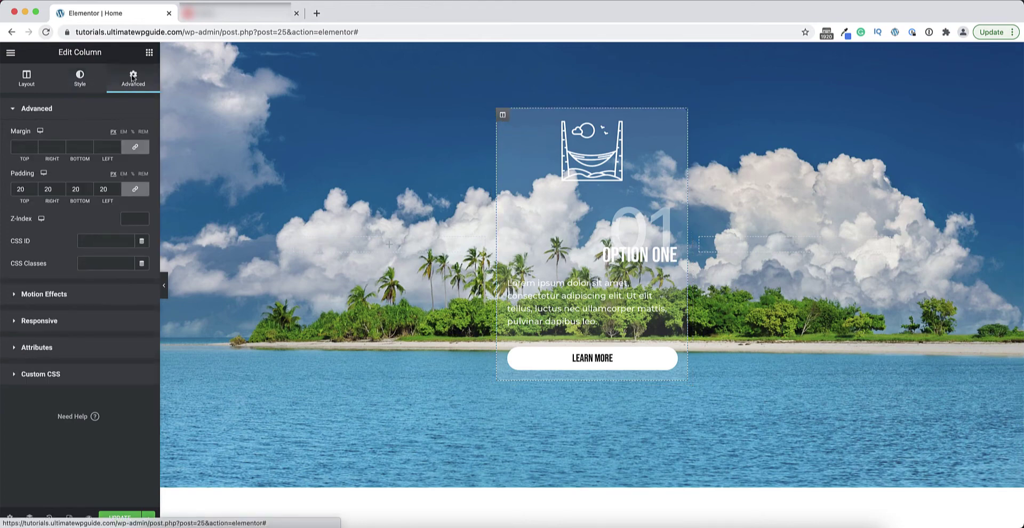
{"action": "left_click", "coordinate": [45, 372]}
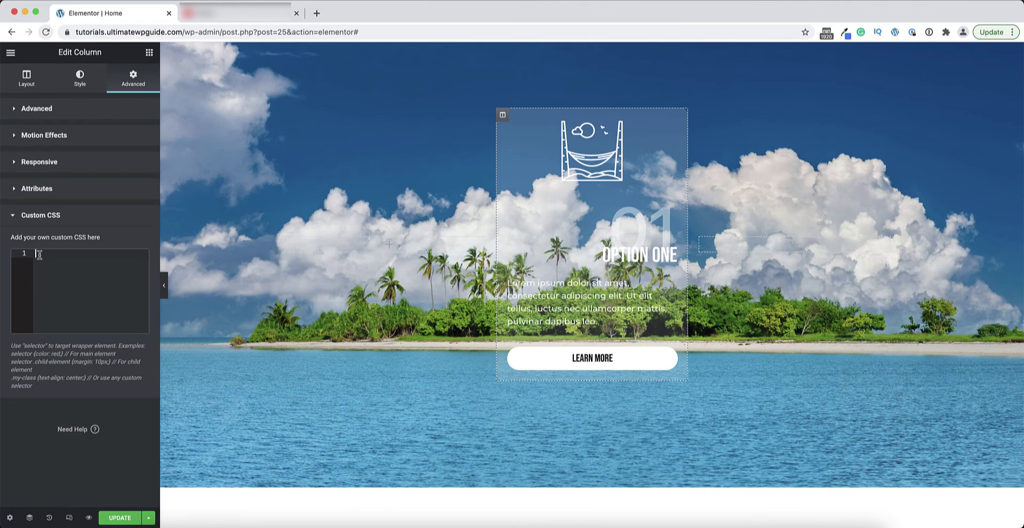
{"action": "type", "text": "selector {"}
{"action": "key", "text": "Return"}
{"action": "type", "text": "backdrop"}
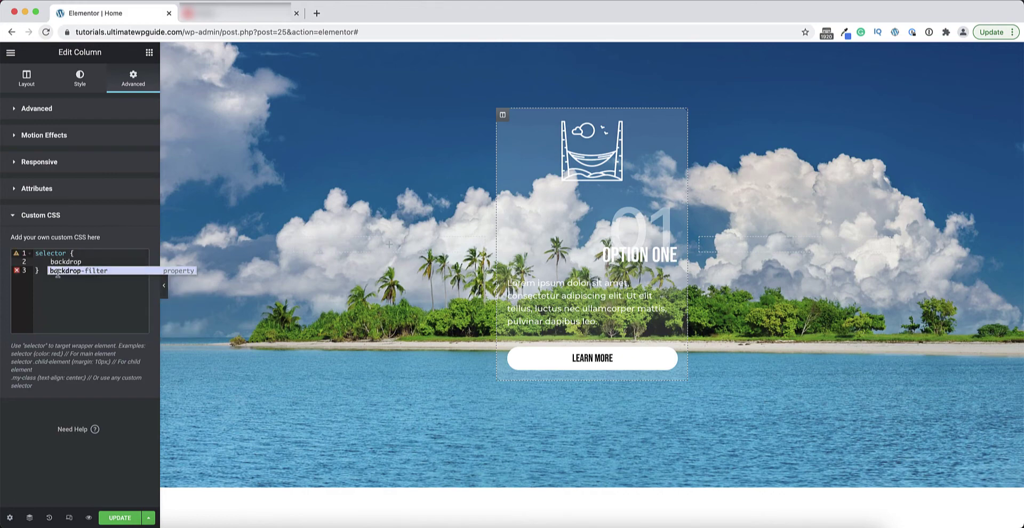
{"action": "left_click", "coordinate": [80, 271]}
{"action": "type", "text": "blur"}
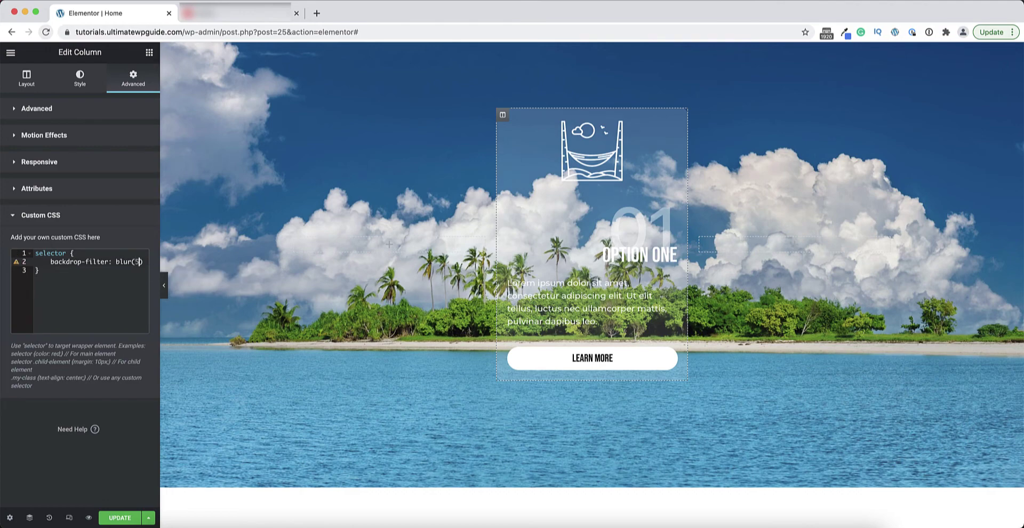
{"action": "type", "text": "(5px"}
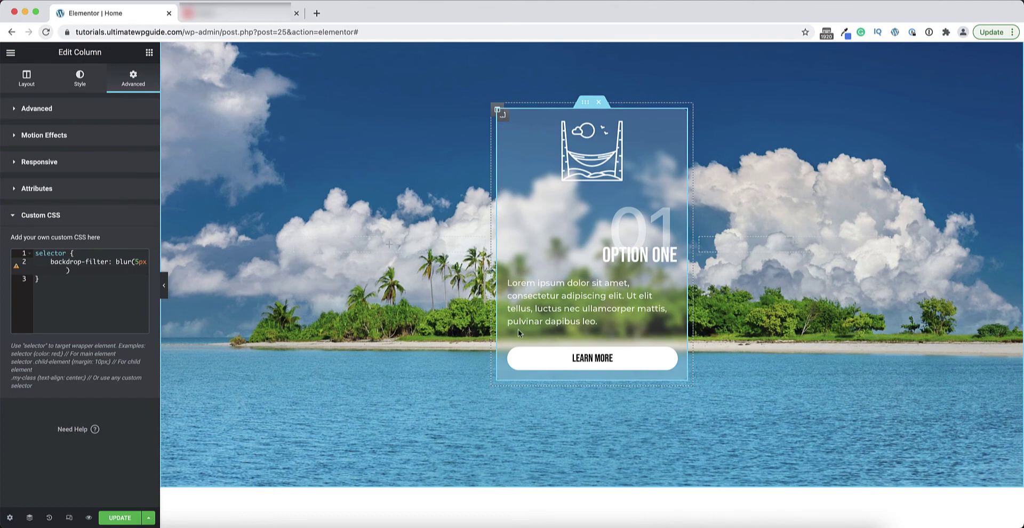
Change the blur amount to 4px and save the page.
{"action": "left_click", "coordinate": [138, 261]}
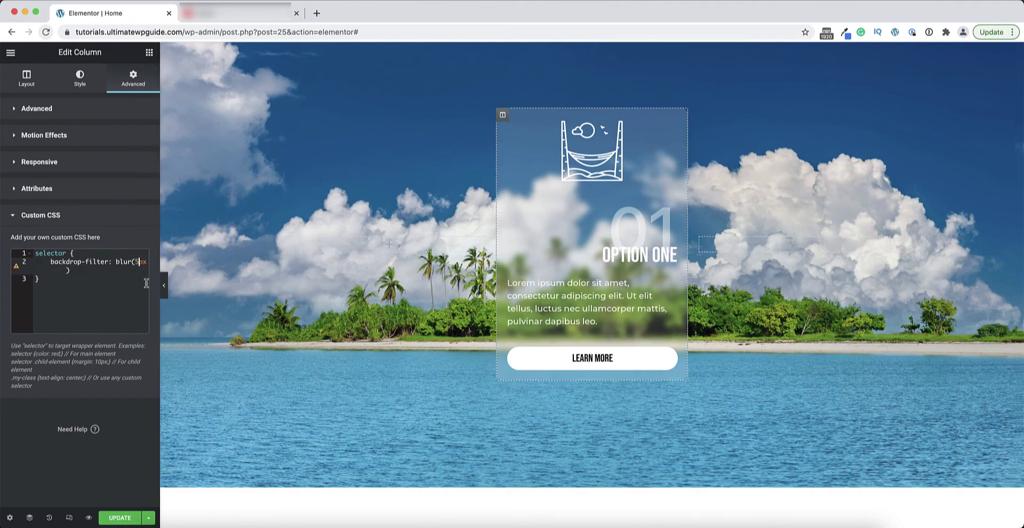
{"action": "key", "text": "BackSpace"}
{"action": "type", "text": "1"}
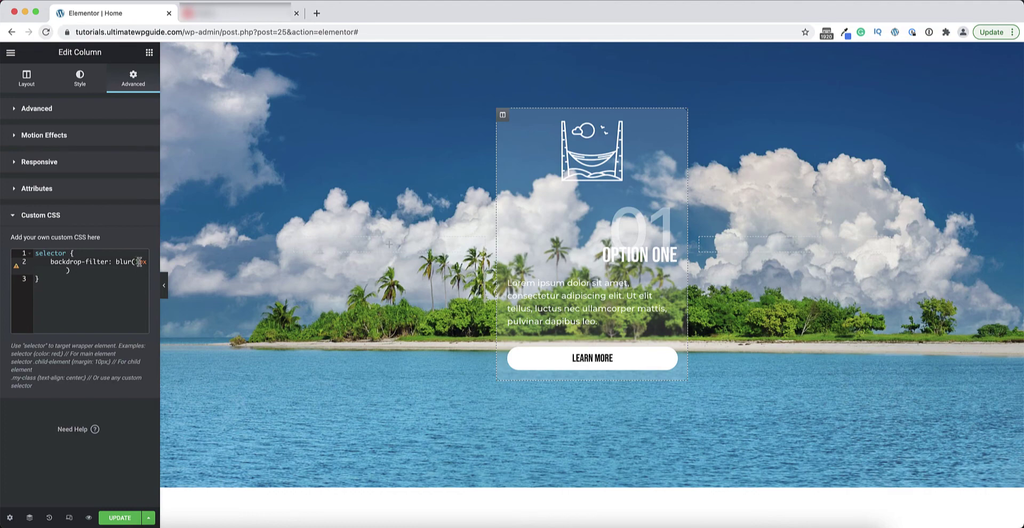
{"action": "type", "text": "0"}
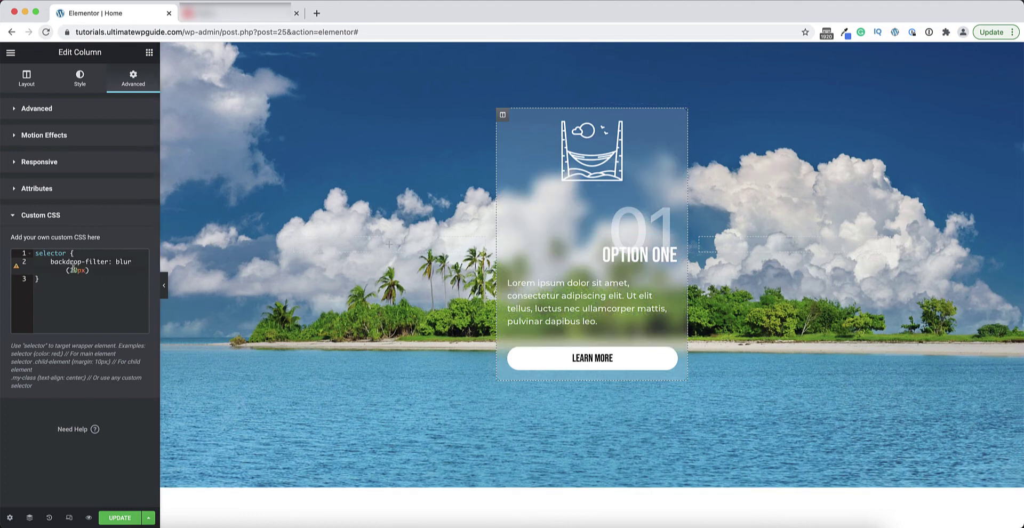
{"action": "key", "text": "BackSpace"}
{"action": "key", "text": "BackSpace"}
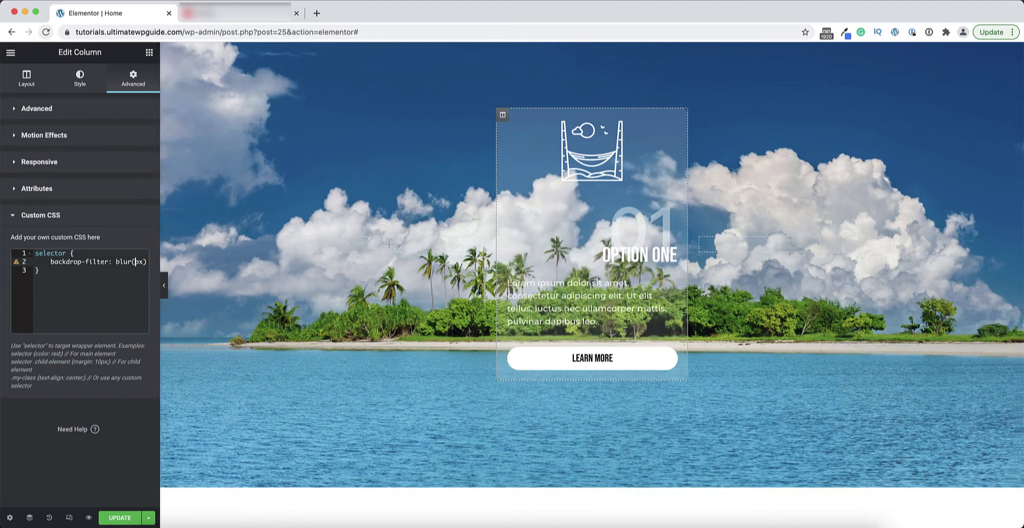
{"action": "type", "text": "4"}
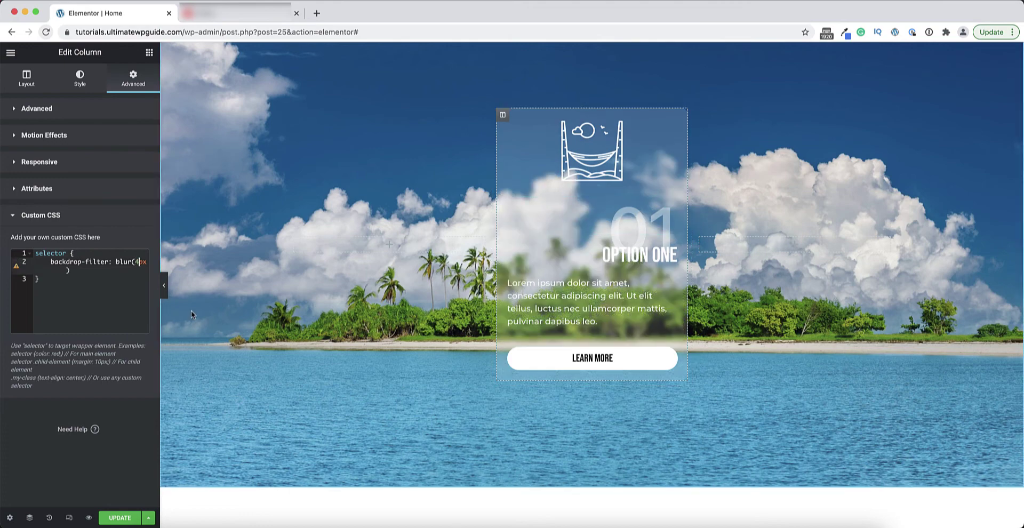
{"action": "left_click", "coordinate": [120, 518]}
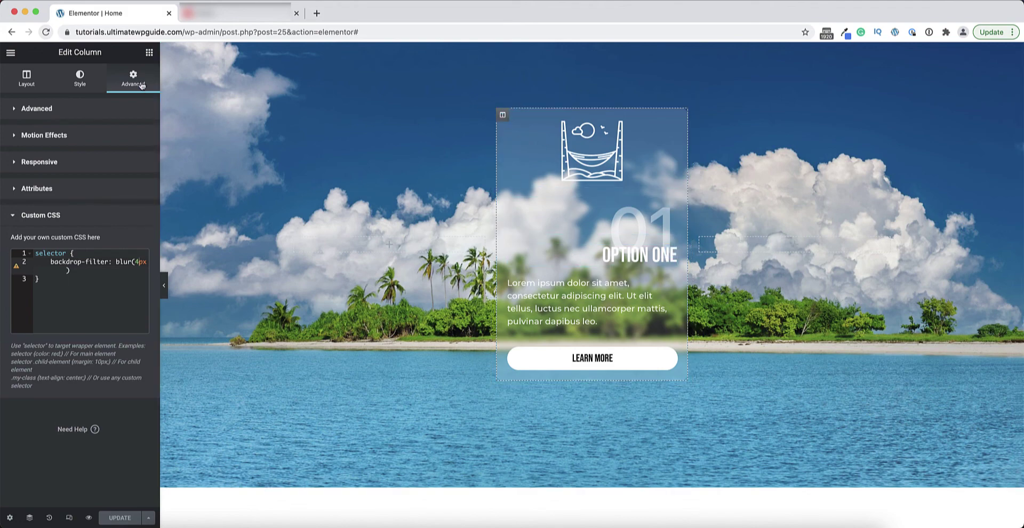
Enable Mouse Effects with 3D Tilt at speed 1.4 and save the page.
{"action": "left_click", "coordinate": [47, 217]}
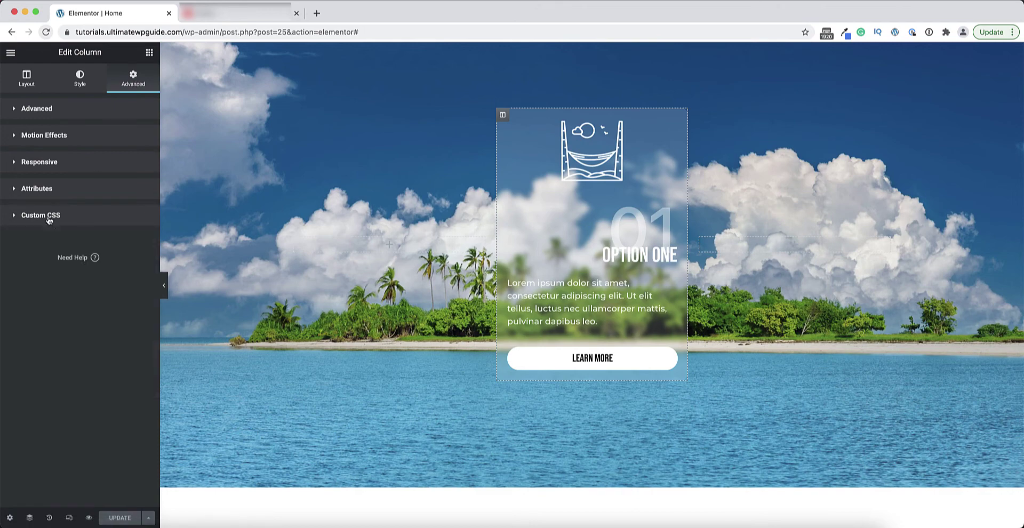
{"action": "left_click", "coordinate": [67, 136]}
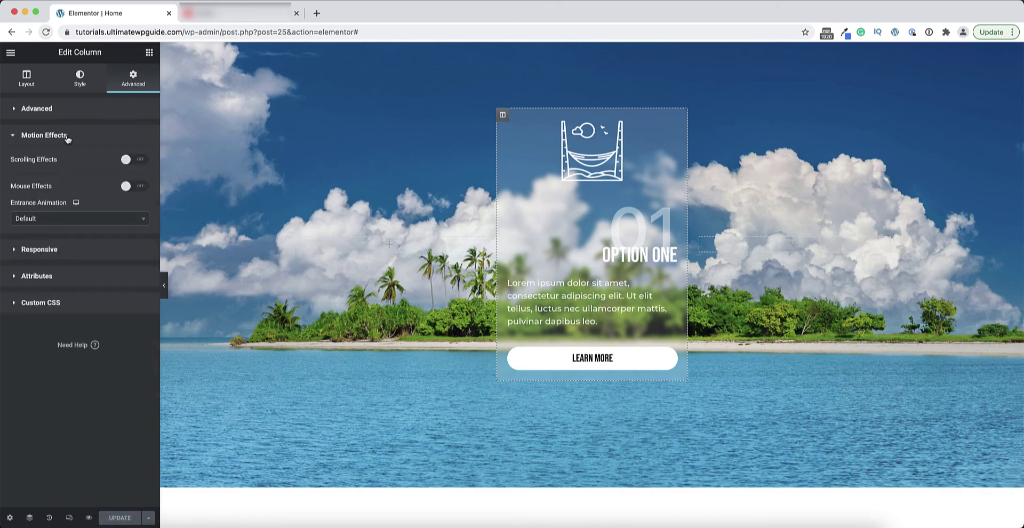
{"action": "left_click", "coordinate": [137, 187]}
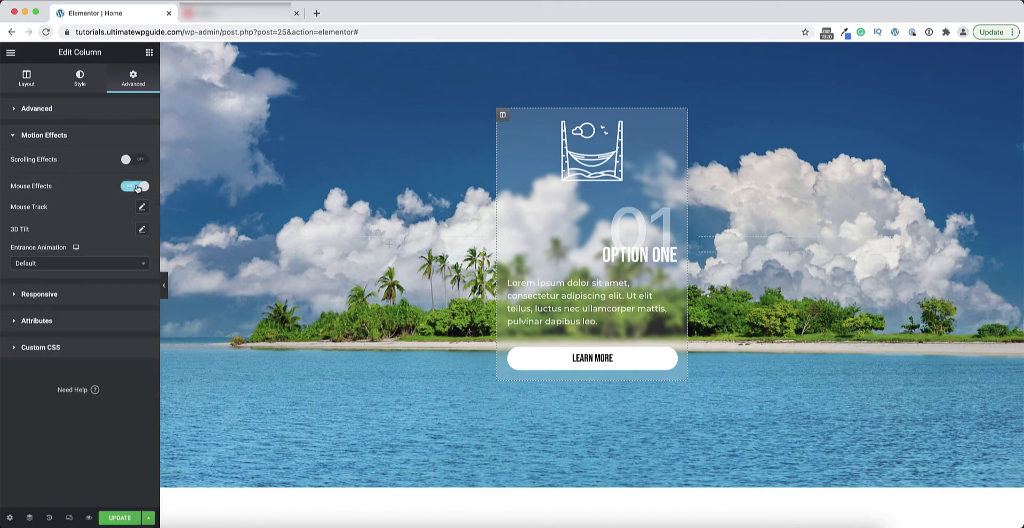
{"action": "left_click", "coordinate": [142, 230]}
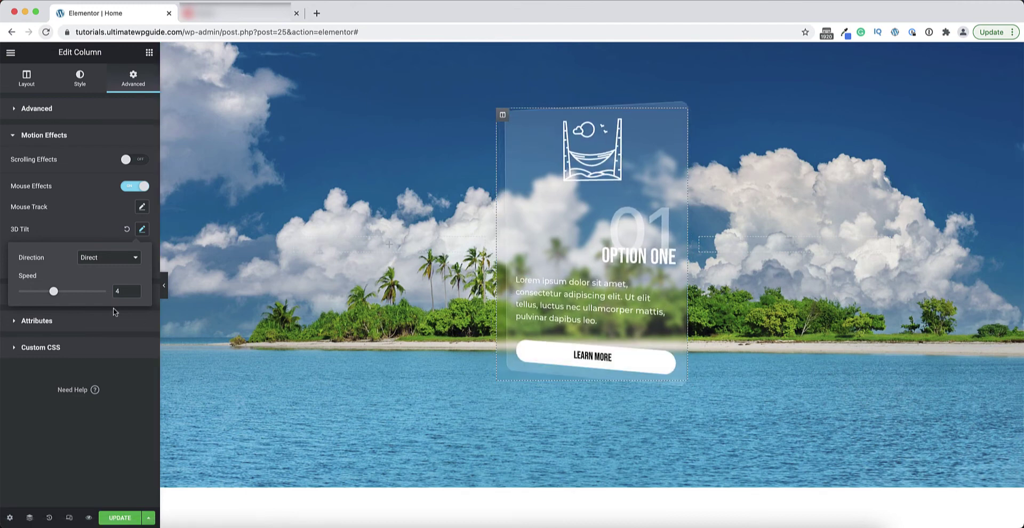
{"action": "left_click_drag", "start_coordinate": [54, 291], "coordinate": [33, 294]}
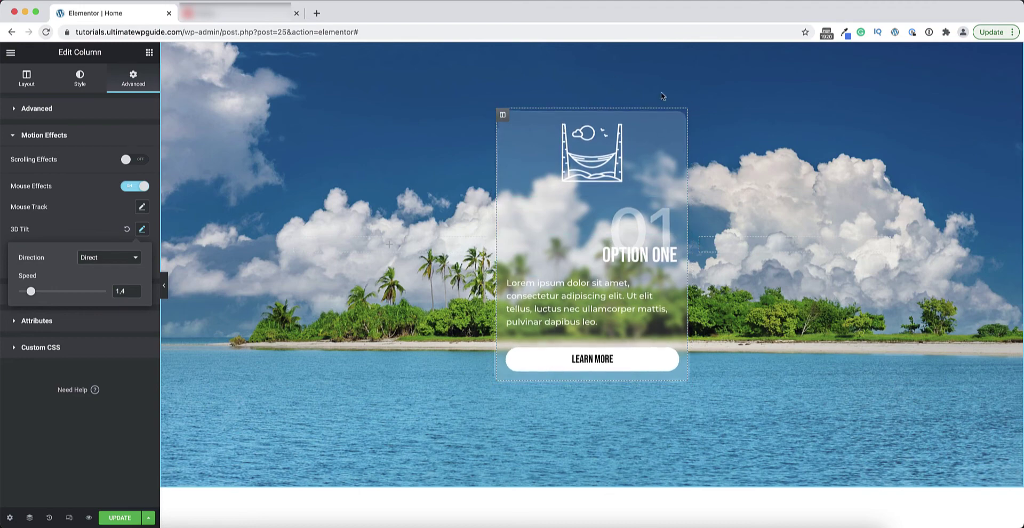
{"action": "left_click", "coordinate": [125, 405]}
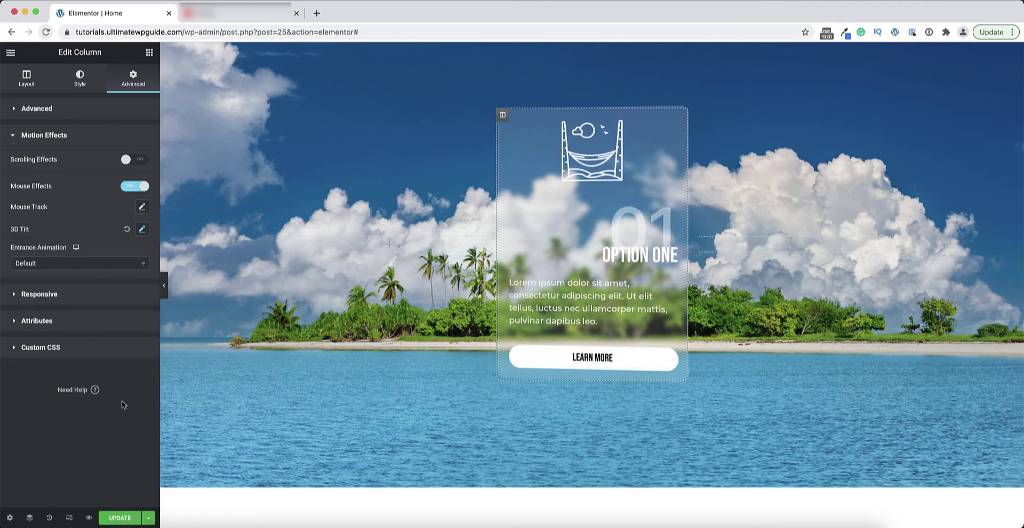
{"action": "left_click", "coordinate": [120, 517]}
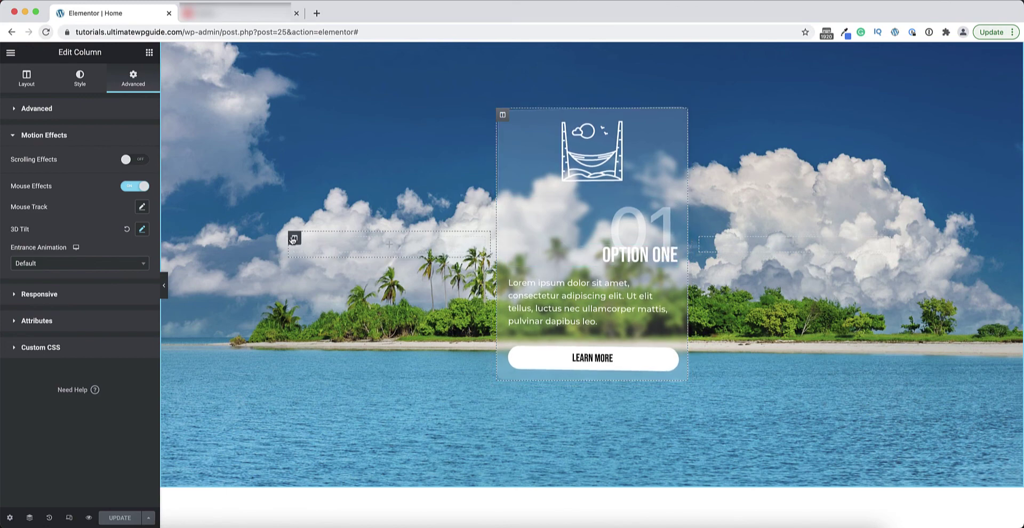
Delete the two empty columns beside the card.
{"action": "right_click", "coordinate": [295, 238]}
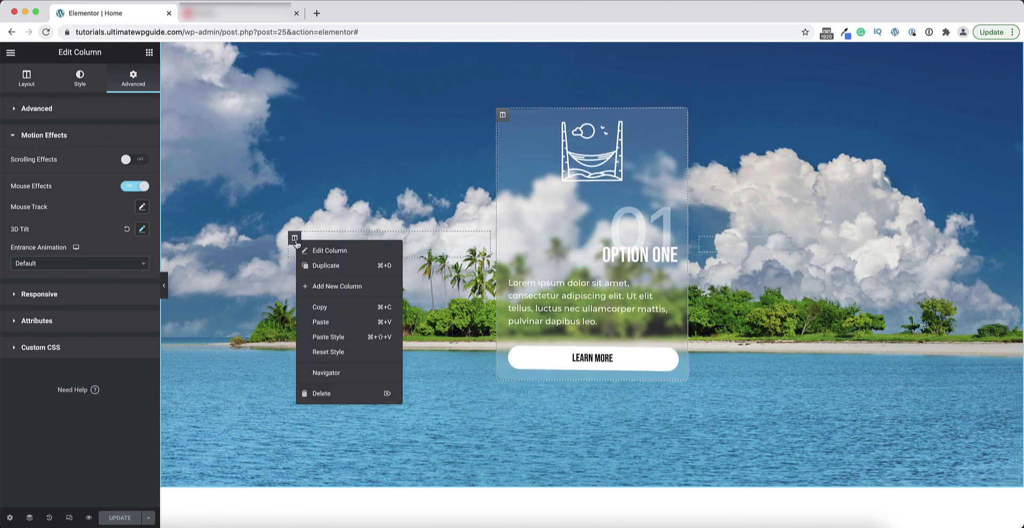
{"action": "left_click", "coordinate": [322, 393]}
{"action": "right_click", "coordinate": [603, 241]}
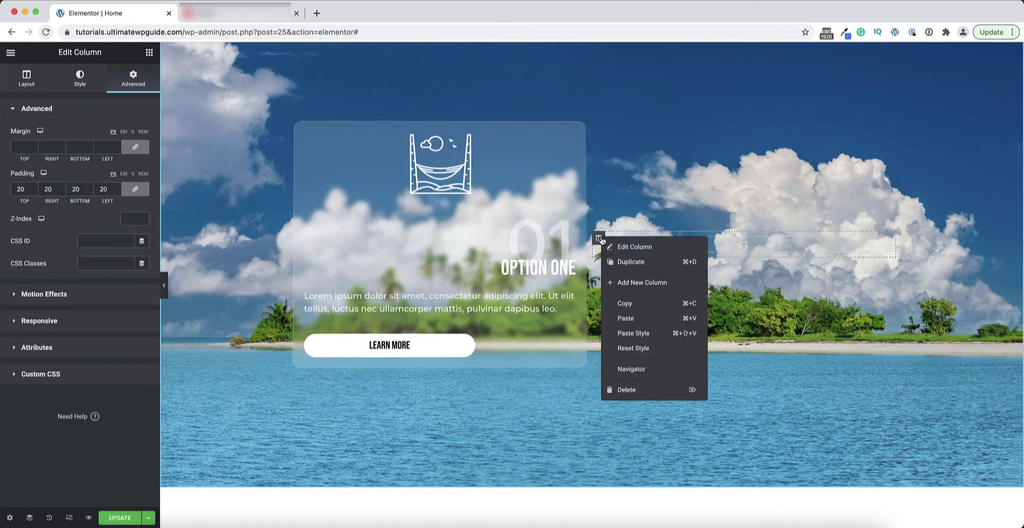
{"action": "left_click", "coordinate": [631, 393]}
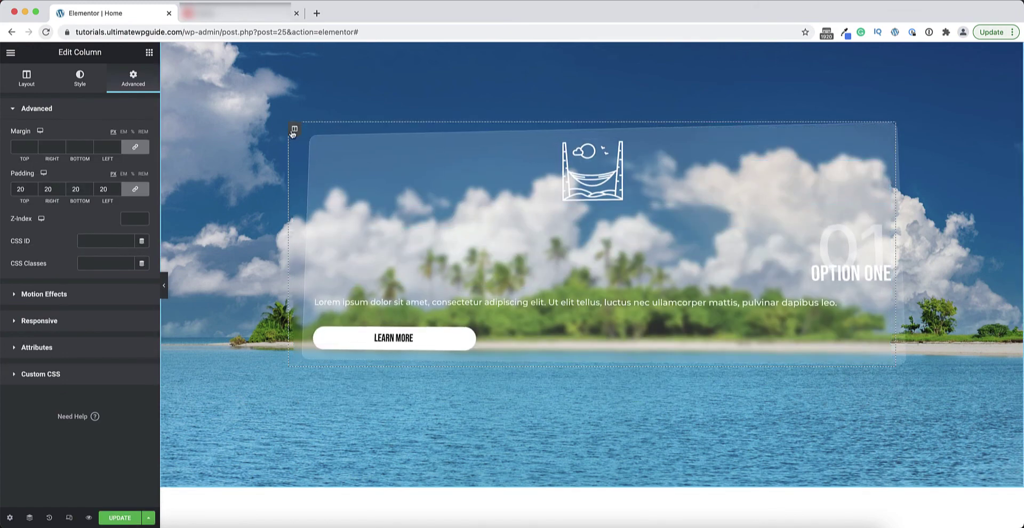
Duplicate the card column twice to make three cards.
{"action": "right_click", "coordinate": [294, 133]}
{"action": "left_click", "coordinate": [315, 154]}
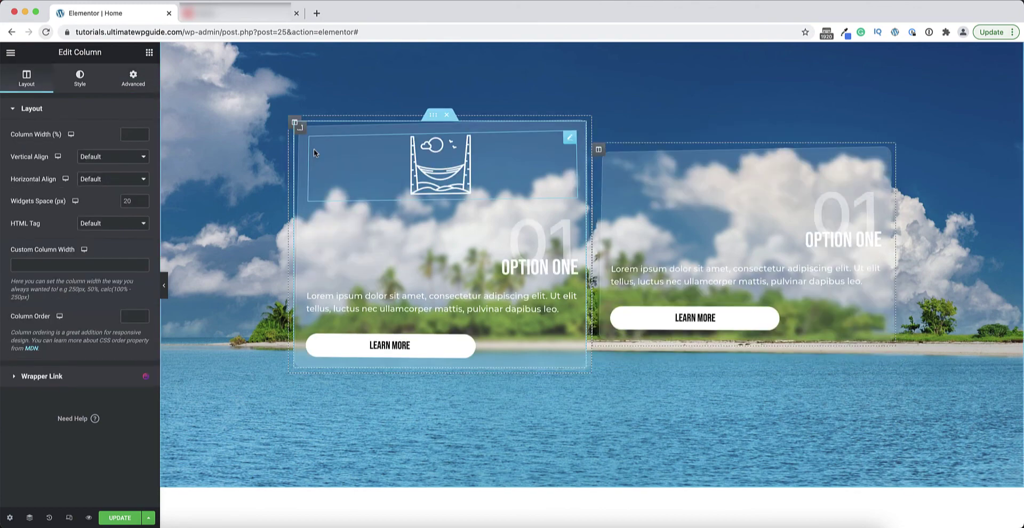
{"action": "right_click", "coordinate": [294, 123]}
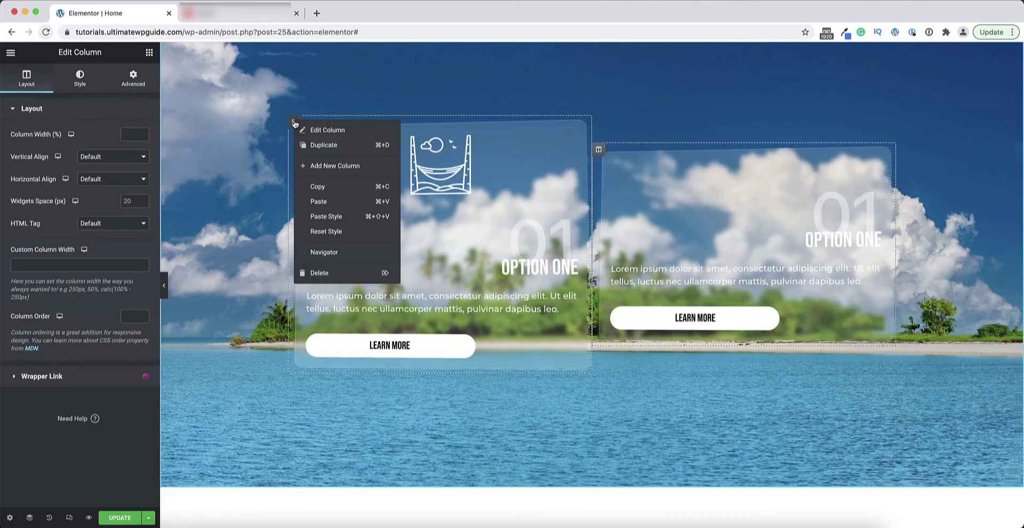
{"action": "left_click", "coordinate": [318, 145]}
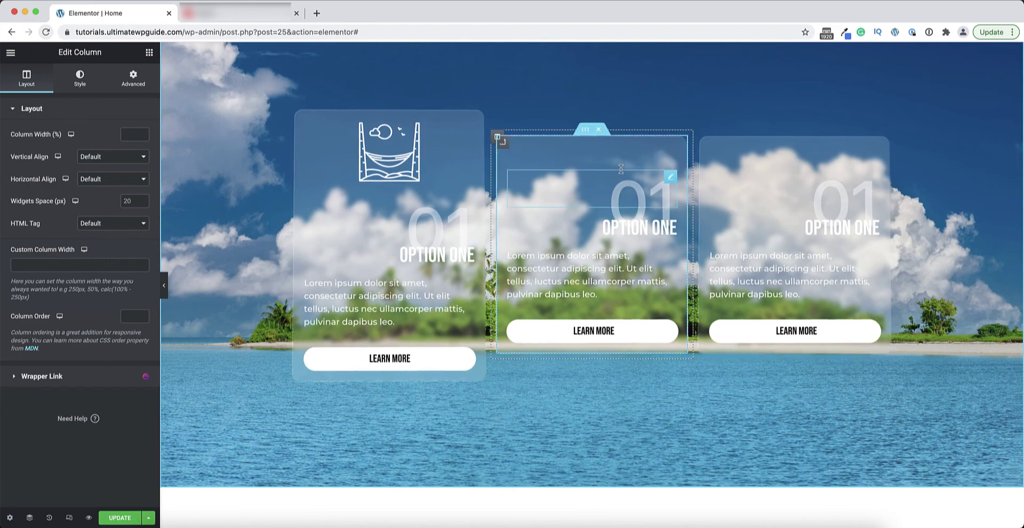
Give the second card the beach-bar icon and the third the palm-tree icon.
{"action": "left_click", "coordinate": [672, 156]}
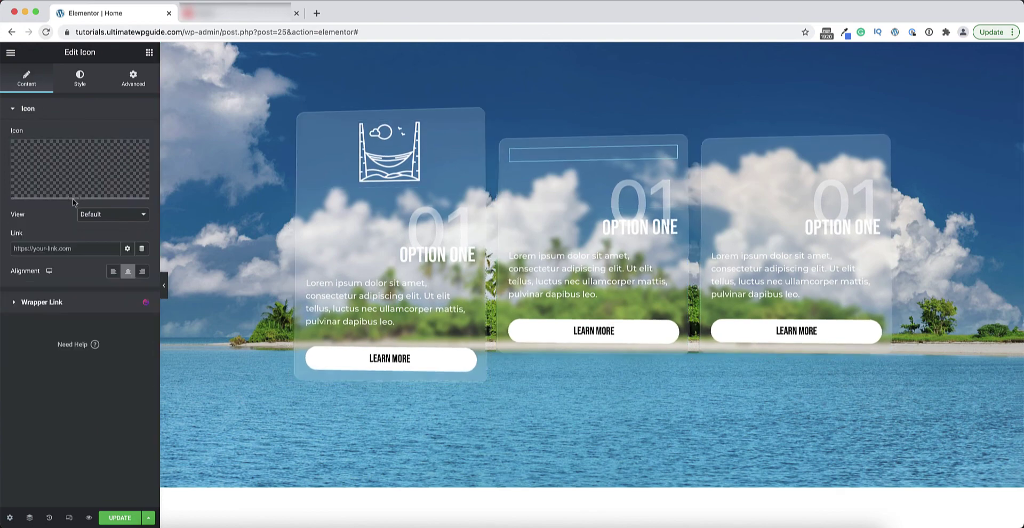
{"action": "left_click", "coordinate": [110, 195]}
{"action": "left_click", "coordinate": [130, 176]}
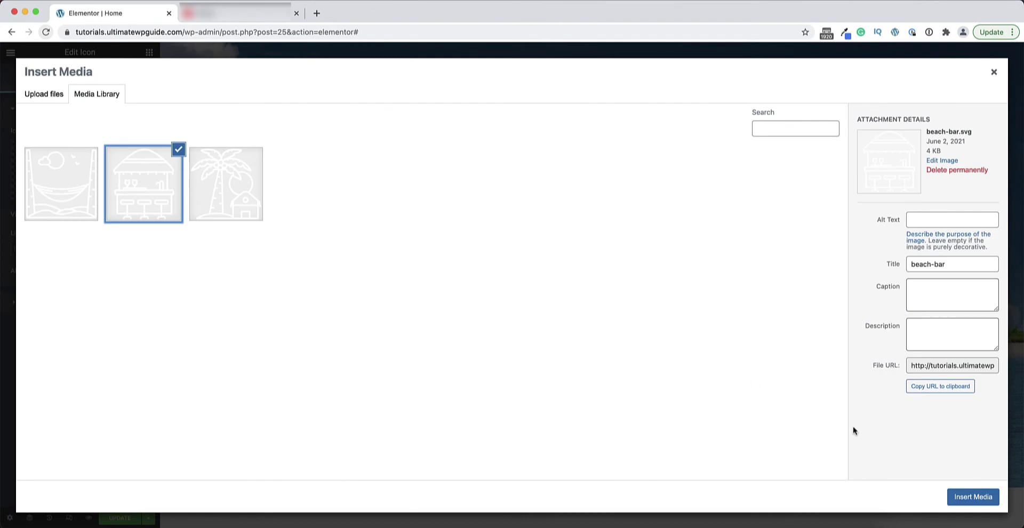
{"action": "left_click", "coordinate": [972, 497]}
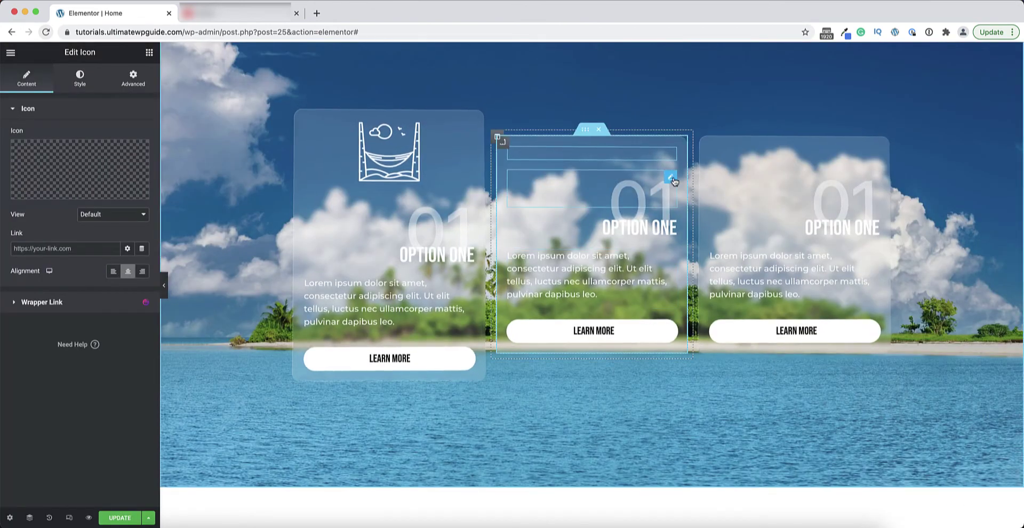
{"action": "left_click", "coordinate": [671, 176]}
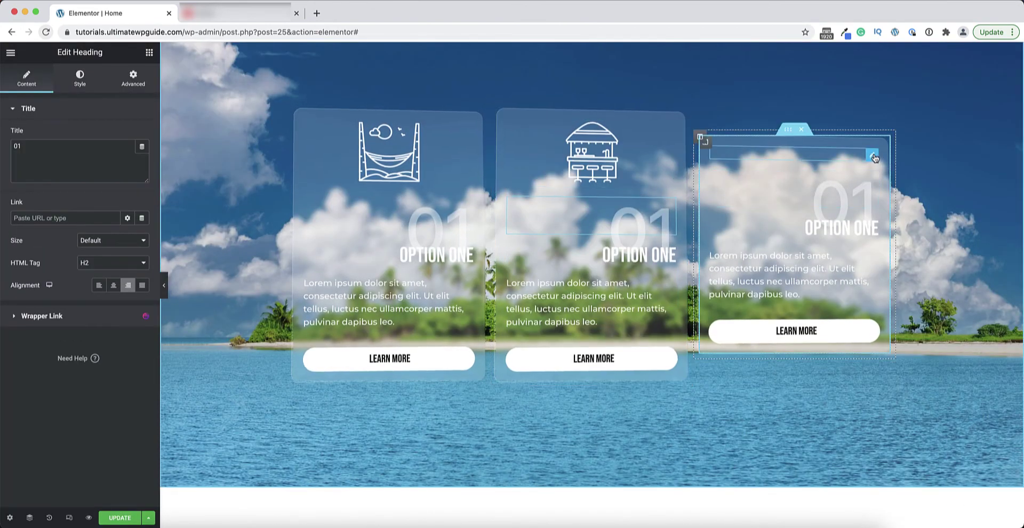
{"action": "left_click", "coordinate": [872, 154]}
{"action": "left_click", "coordinate": [124, 192]}
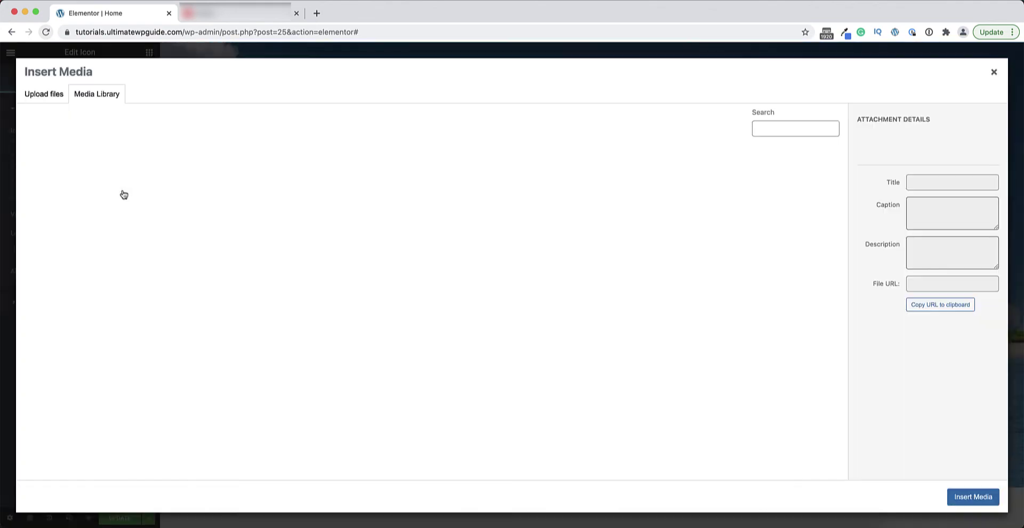
{"action": "left_click", "coordinate": [236, 191]}
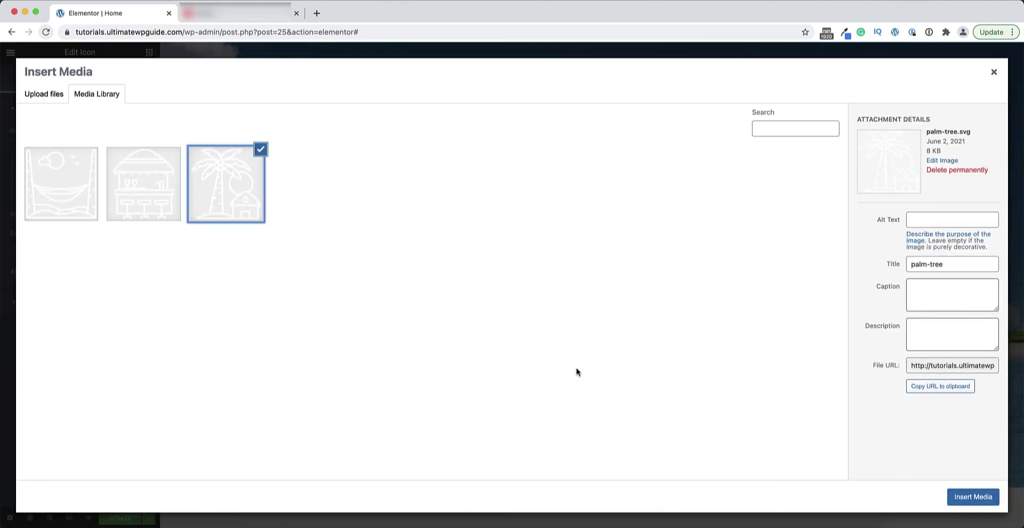
{"action": "left_click", "coordinate": [973, 497]}
{"action": "left_click", "coordinate": [872, 180]}
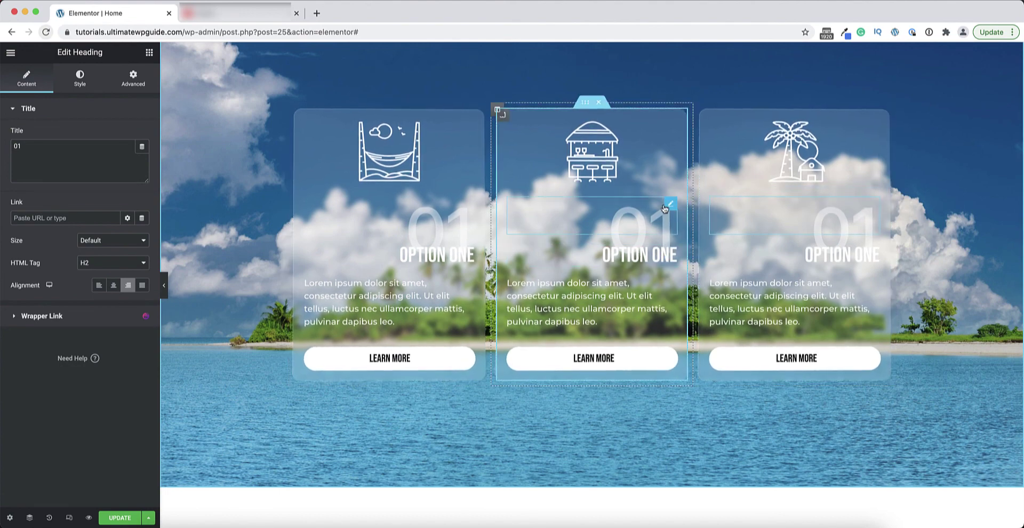
Renumber the second card 02 and retitle it OPTION TWO.
{"action": "double_click", "coordinate": [18, 145]}
{"action": "type", "text": "2"}
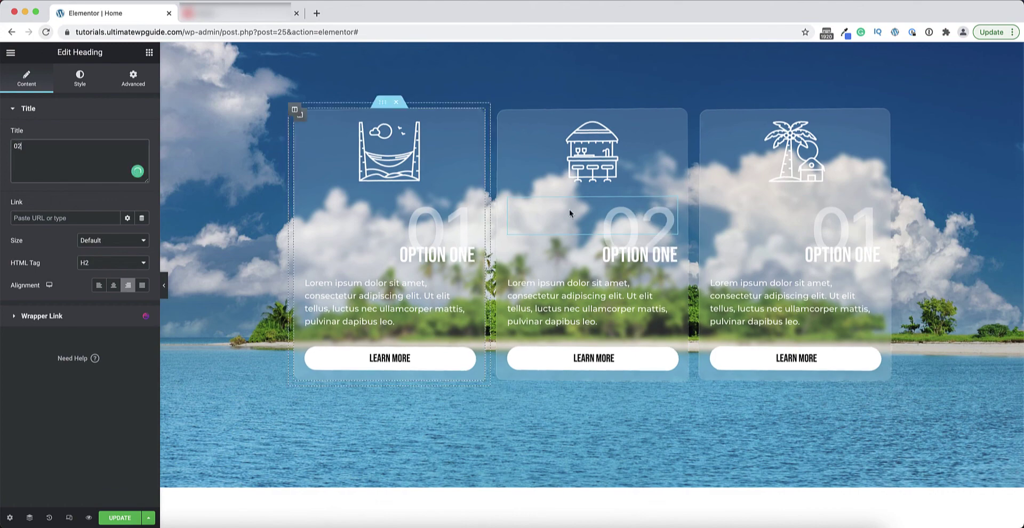
{"action": "left_click", "coordinate": [673, 257]}
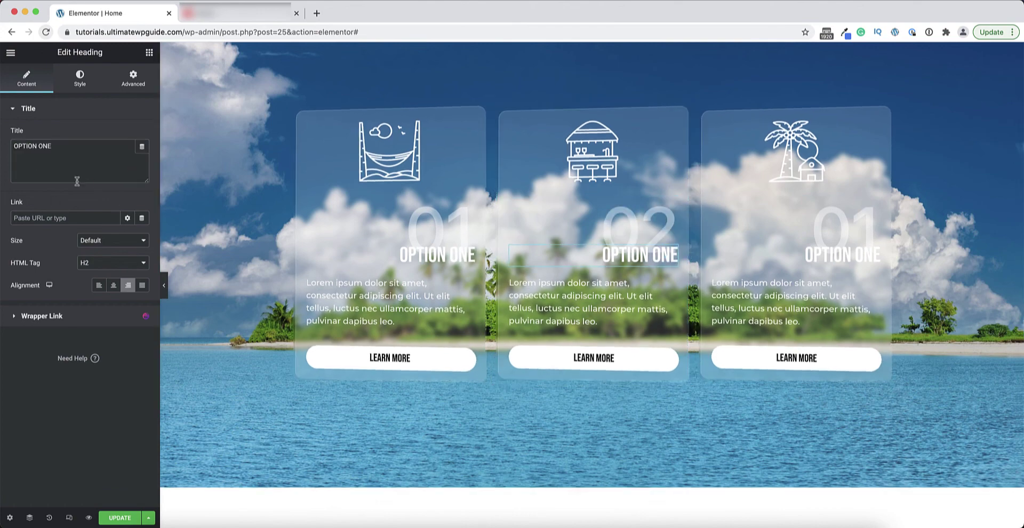
{"action": "double_click", "coordinate": [45, 146]}
{"action": "type", "text": "TWO"}
Renumber the third card 03, retitle it OPTION THREE, save, and hide the panel.
{"action": "left_click", "coordinate": [873, 205]}
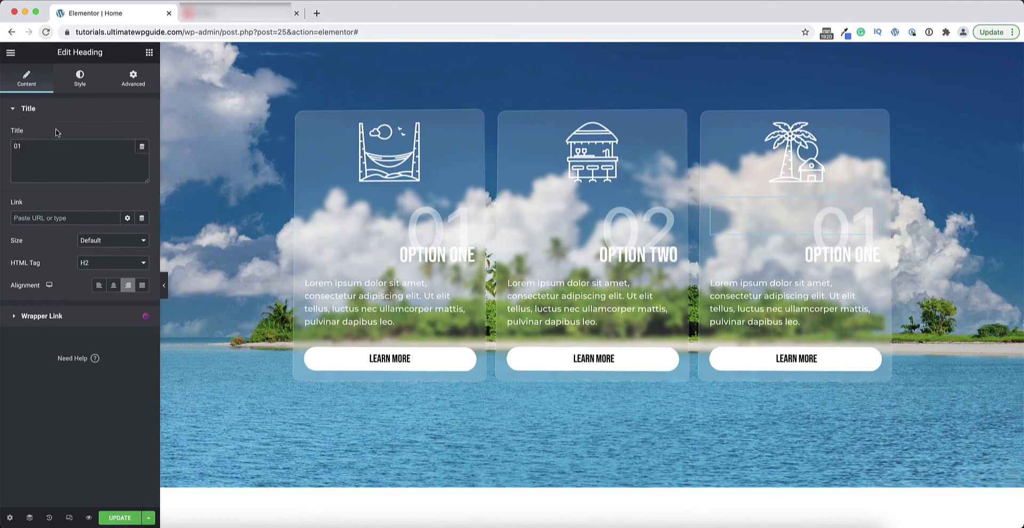
{"action": "key", "text": "BackSpace"}
{"action": "type", "text": "3"}
{"action": "left_click", "coordinate": [871, 254]}
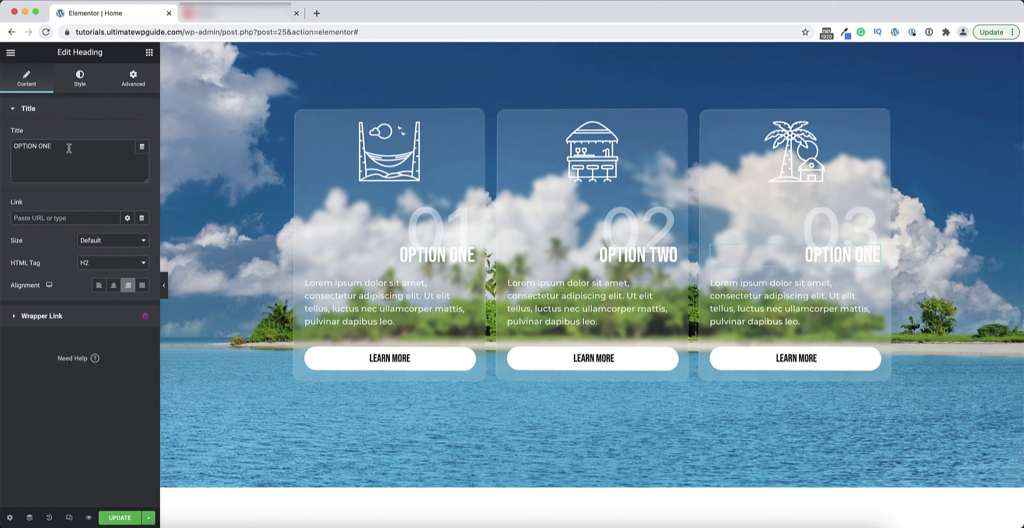
{"action": "left_click_drag", "start_coordinate": [70, 147], "coordinate": [39, 148]}
{"action": "type", "text": "THREE"}
{"action": "left_click", "coordinate": [131, 518]}
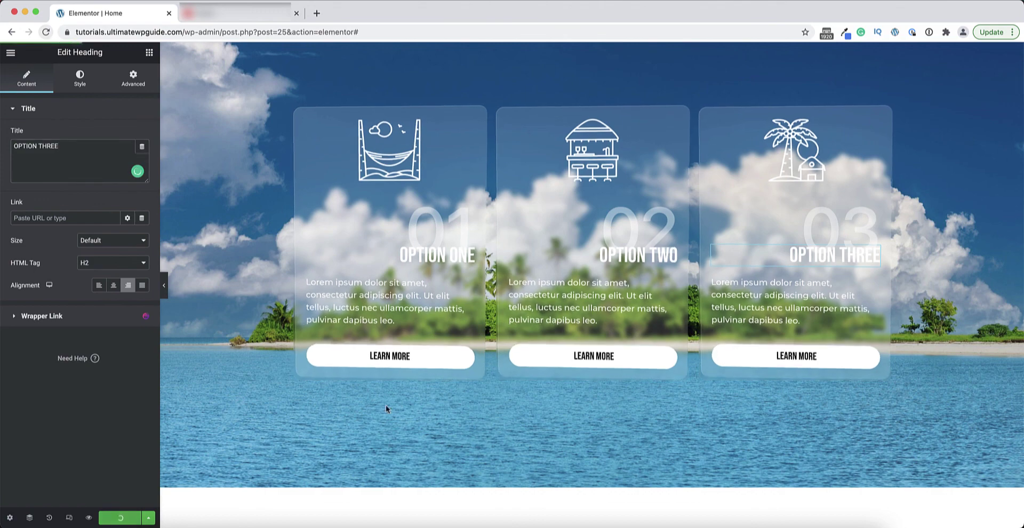
{"action": "left_click", "coordinate": [164, 285]}
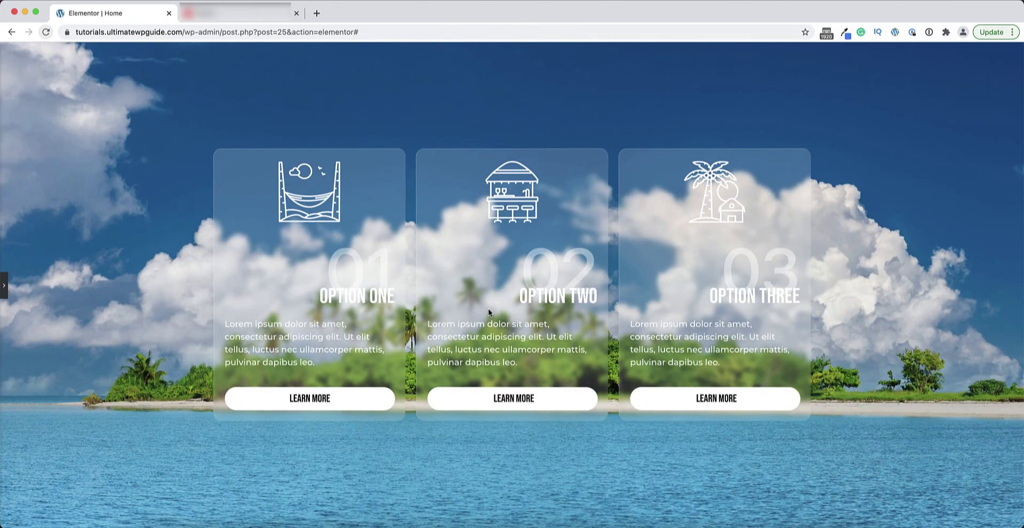